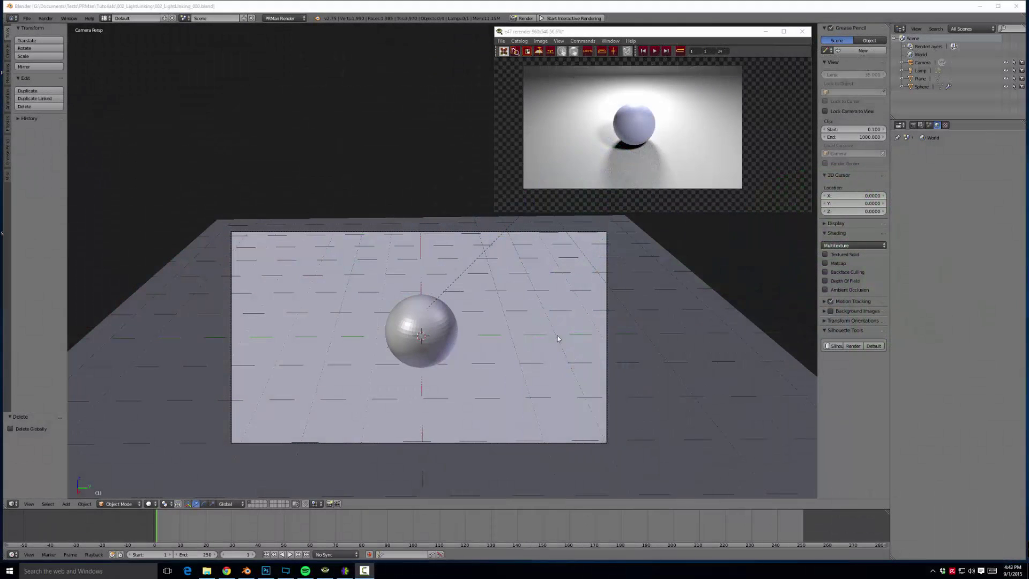
- Orbit the sphere scene, then switch to orthographic view through the scene camera
{"action": "scroll", "coordinate": [541, 335], "scroll_direction": "down", "scroll_amount": 5}
{"action": "scroll", "coordinate": [538, 336], "scroll_direction": "up", "scroll_amount": 5}
{"action": "scroll", "coordinate": [490, 316], "scroll_direction": "down", "scroll_amount": 5}
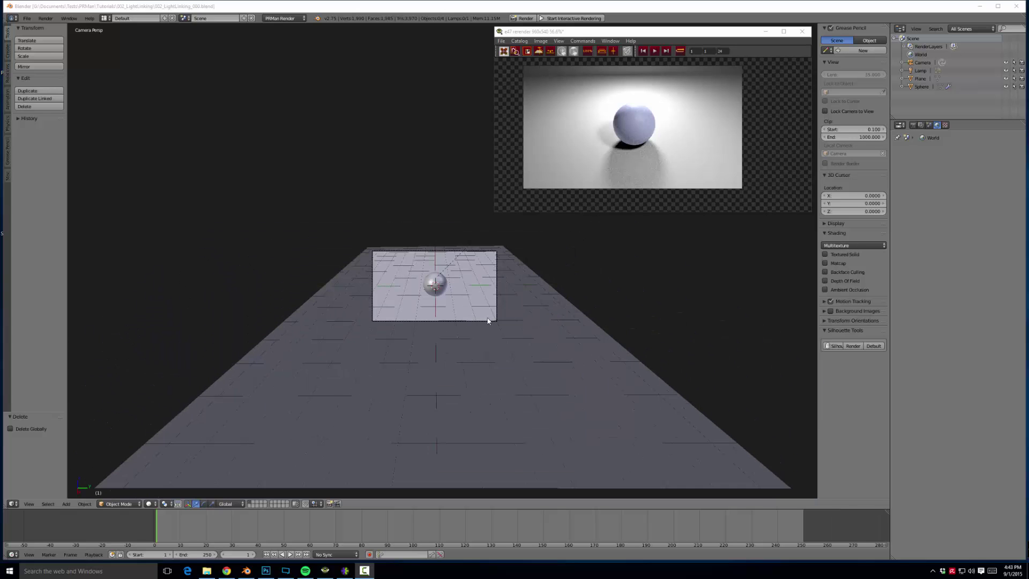
{"action": "scroll", "coordinate": [484, 328], "scroll_direction": "up", "scroll_amount": 3}
{"action": "scroll", "coordinate": [484, 329], "scroll_direction": "up", "scroll_amount": 5}
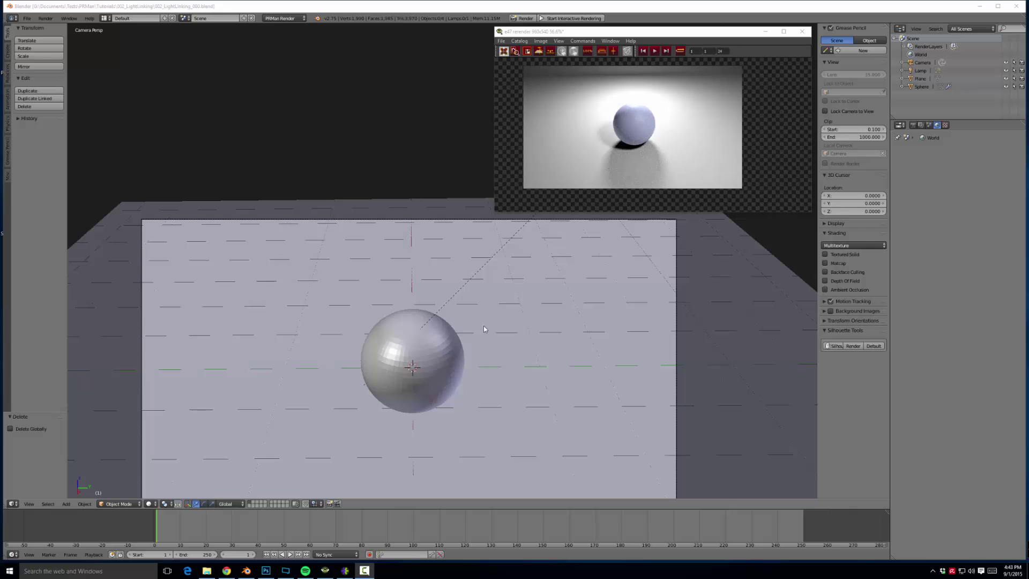
{"action": "scroll", "coordinate": [474, 337], "scroll_direction": "down", "scroll_amount": 2}
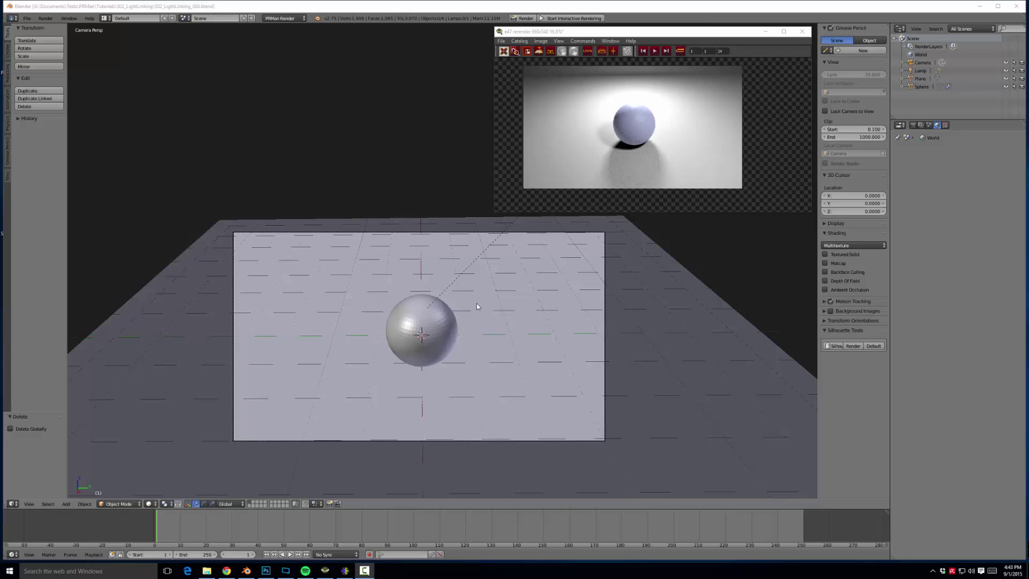
{"action": "middle_click_drag", "start_coordinate": [485, 304], "coordinate": [423, 318]}
{"action": "key", "text": "KP_5"}
{"action": "scroll", "coordinate": [424, 319], "scroll_direction": "down", "scroll_amount": 4}
{"action": "scroll", "coordinate": [429, 327], "scroll_direction": "up", "scroll_amount": 7}
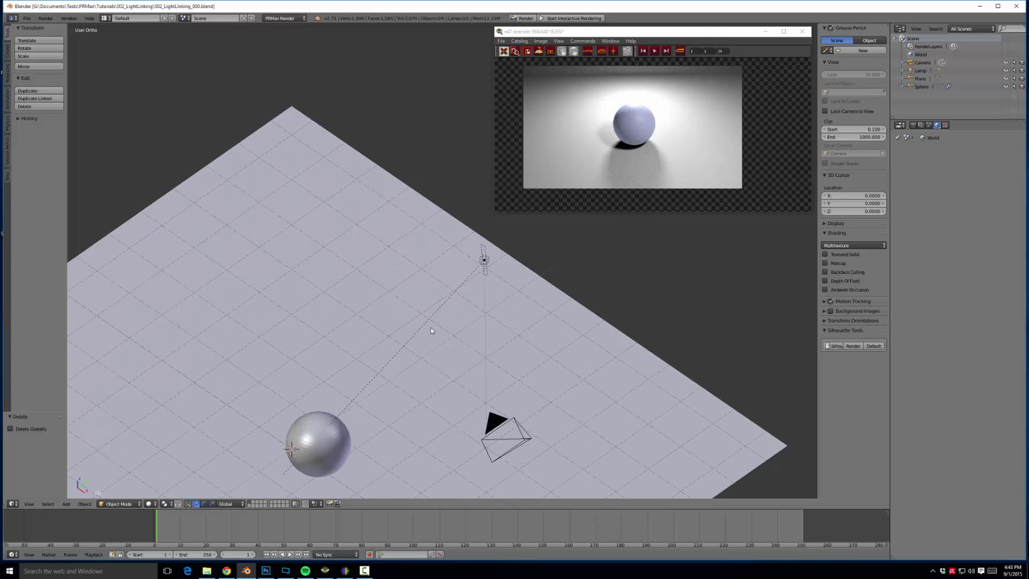
{"action": "key", "text": "KP_0"}
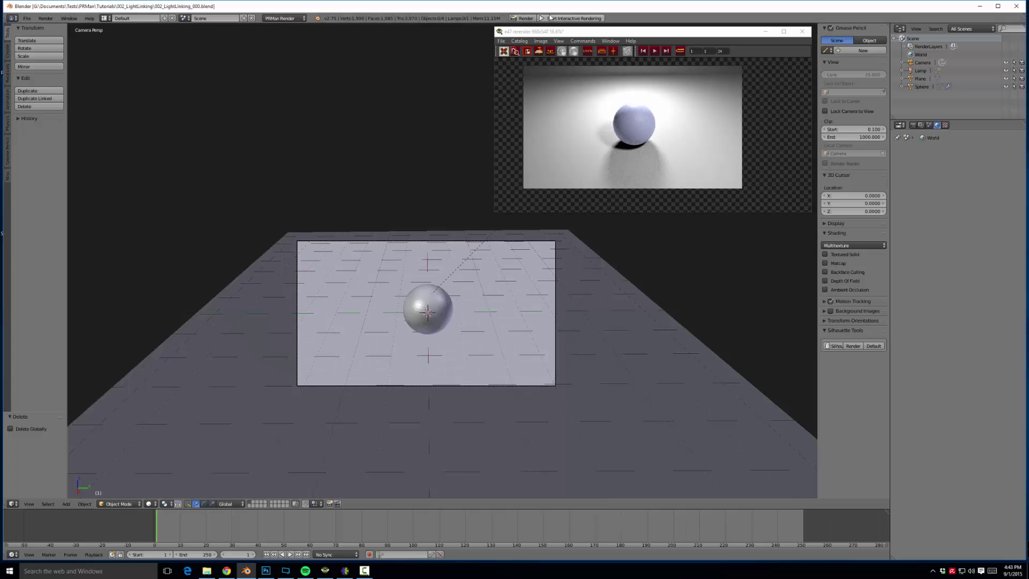
- Run a RenderMan interactive render of the sphere on the plane, then stop it
{"action": "left_click", "coordinate": [545, 19]}
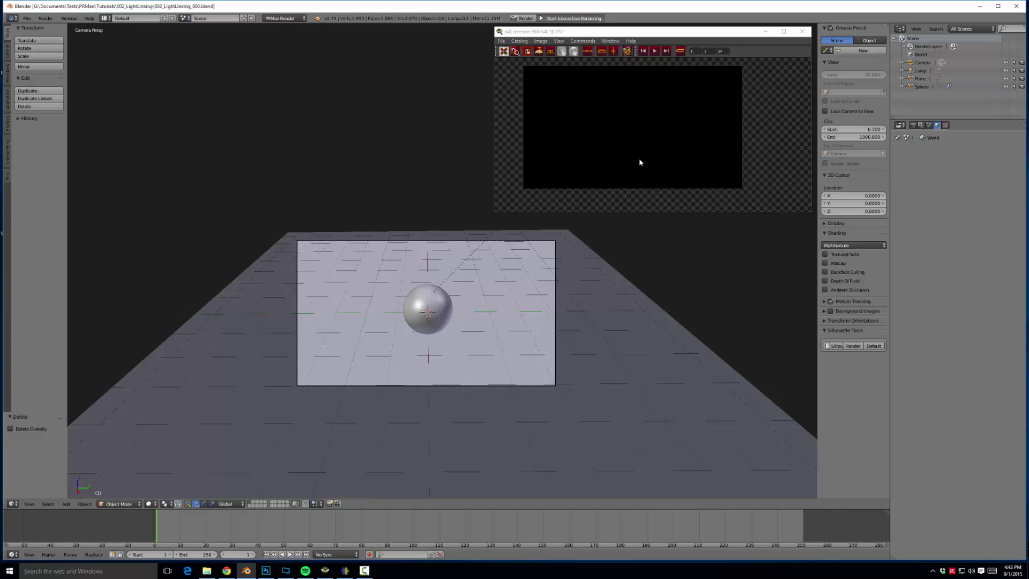
{"action": "scroll", "coordinate": [557, 155], "scroll_direction": "up", "scroll_amount": 2}
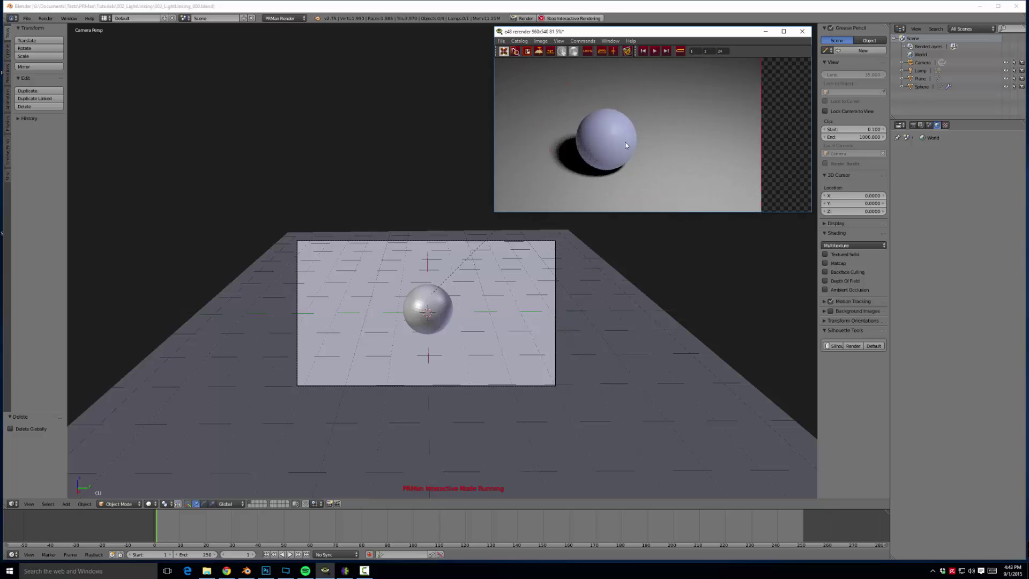
{"action": "scroll", "coordinate": [677, 130], "scroll_direction": "down", "scroll_amount": 3}
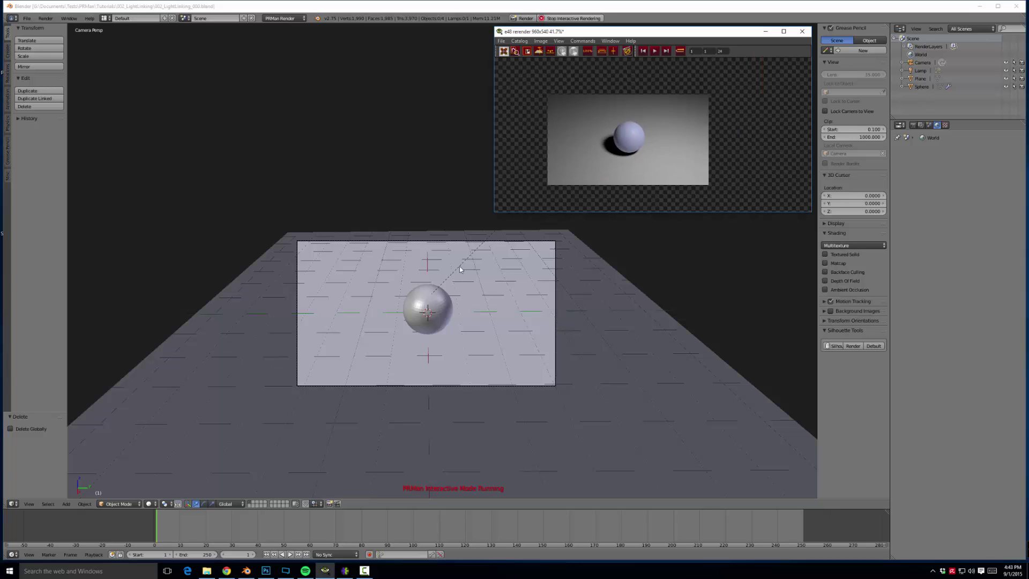
{"action": "left_click", "coordinate": [570, 18]}
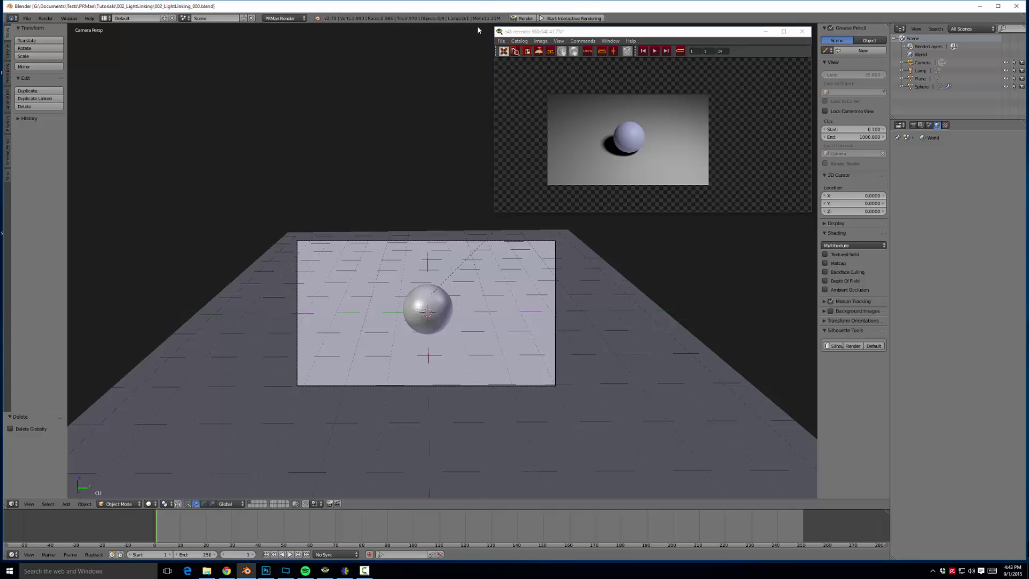
- Save the file and frame the sphere in front orthographic view
{"action": "key", "text": "ctrl+s"}
{"action": "left_click", "coordinate": [395, 246]}
{"action": "key", "text": "KP_0"}
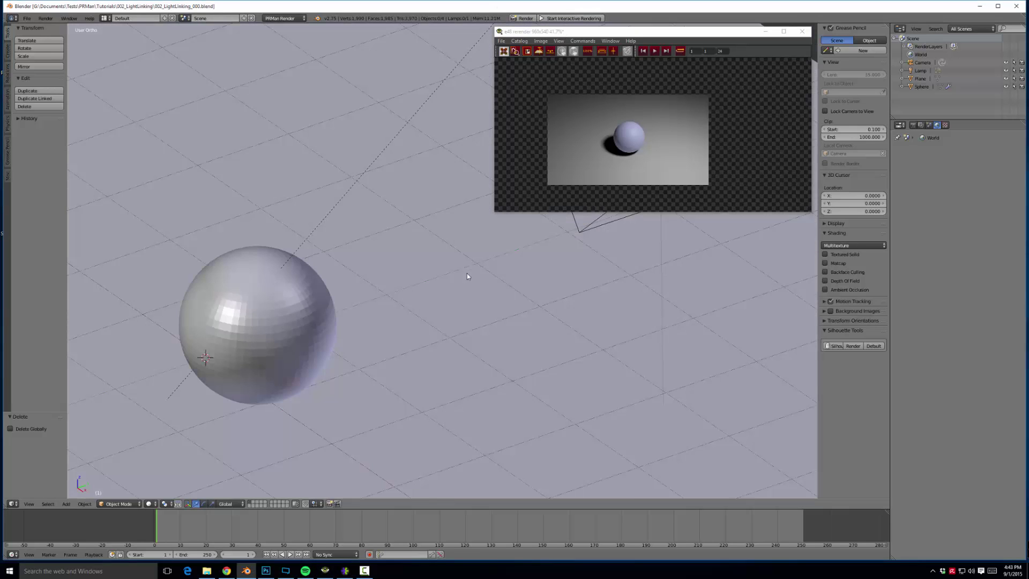
{"action": "key", "text": "KP_1"}
{"action": "key", "text": "Home"}
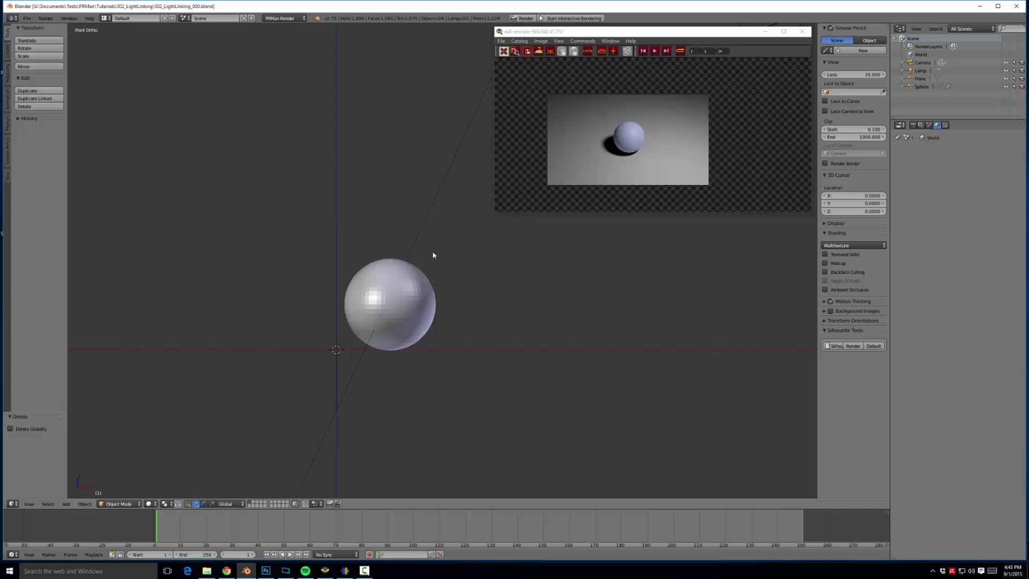
- Add an area lamp, placed above the sphere and angled toward it
{"action": "key", "text": "shift+a"}
{"action": "mouse_move", "coordinate": [396, 358]}
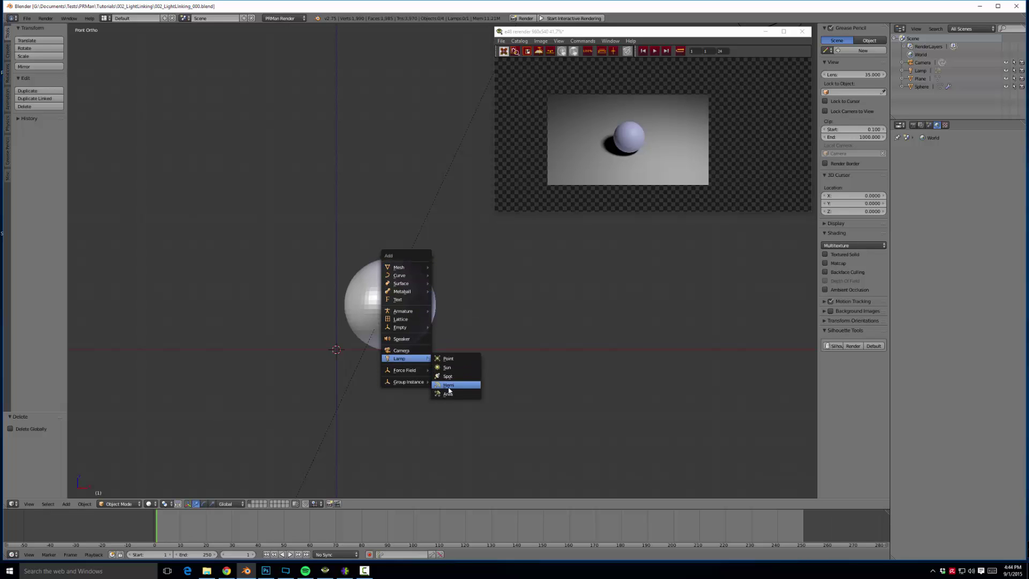
{"action": "left_click", "coordinate": [456, 392]}
{"action": "key", "text": "g"}
{"action": "left_click", "coordinate": [367, 218]}
{"action": "key", "text": "r"}
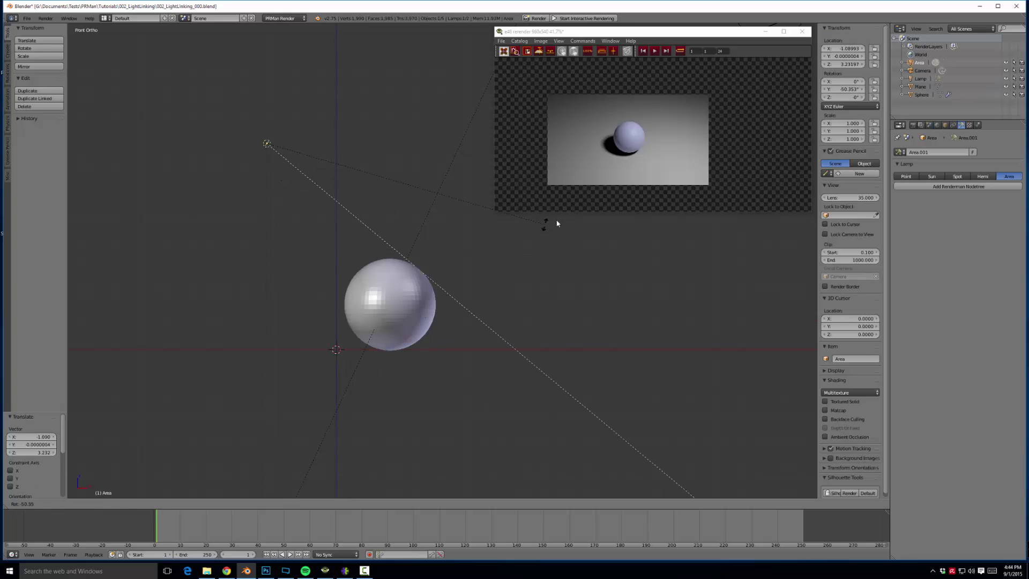
{"action": "left_click", "coordinate": [547, 223]}
{"action": "key", "text": "g"}
{"action": "left_click", "coordinate": [387, 313]}
{"action": "key", "text": "r"}
{"action": "left_click", "coordinate": [538, 306]}
{"action": "key", "text": "g"}
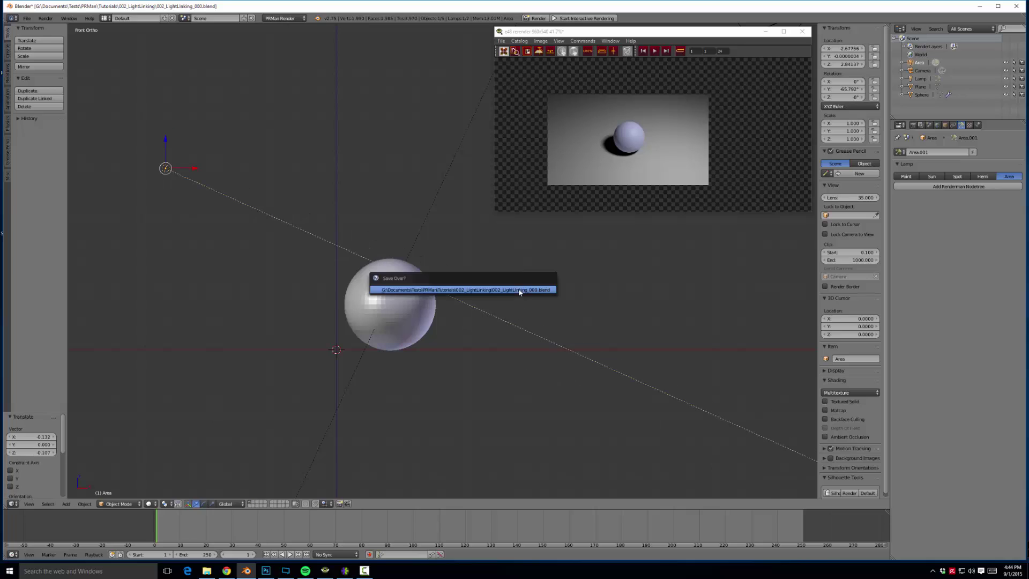
{"action": "left_click", "coordinate": [522, 291]}
- Give the lamp a RenderMan node tree with exposure 6 and save the file
{"action": "left_click", "coordinate": [988, 187]}
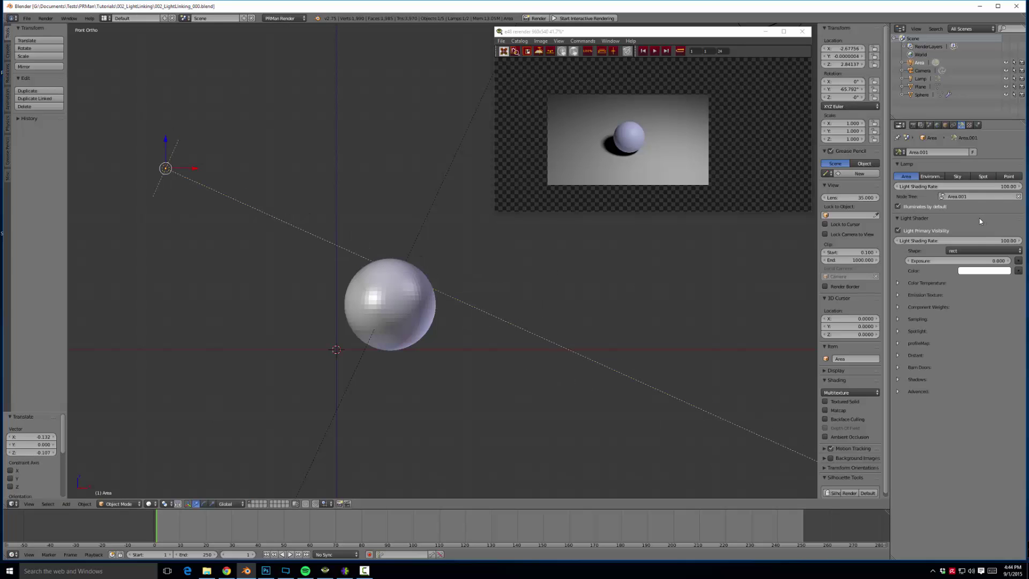
{"action": "double_click", "coordinate": [959, 262]}
{"action": "type", "text": "6"}
{"action": "key", "text": "Return"}
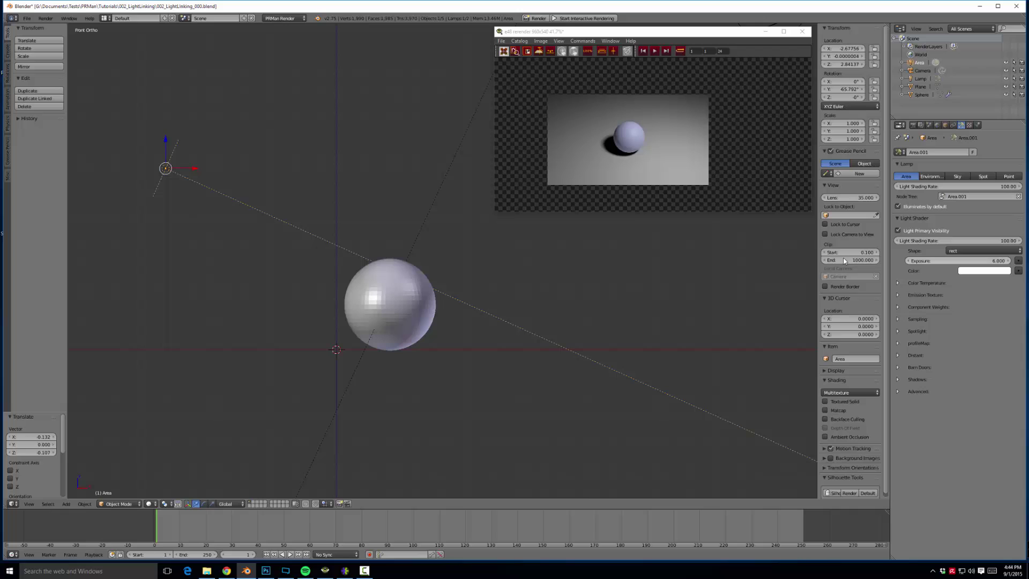
{"action": "key", "text": "ctrl+s"}
{"action": "left_click", "coordinate": [538, 234]}
{"action": "key", "text": "KP_0"}
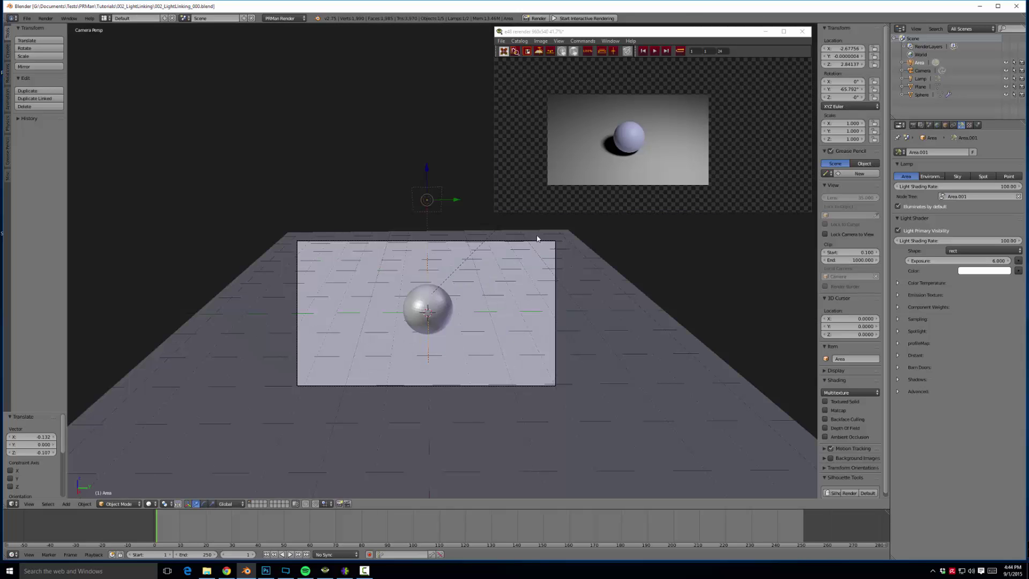
- Interactively re-render to show the area light's soft shadow on the sphere, then stop rendering
{"action": "left_click", "coordinate": [557, 20]}
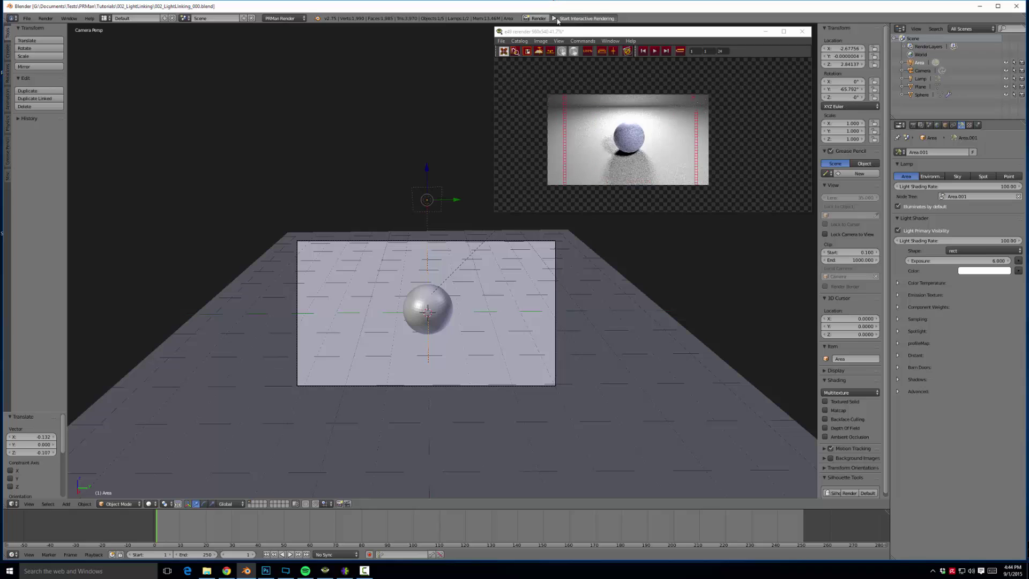
{"action": "scroll", "coordinate": [646, 134], "scroll_direction": "up", "scroll_amount": 3}
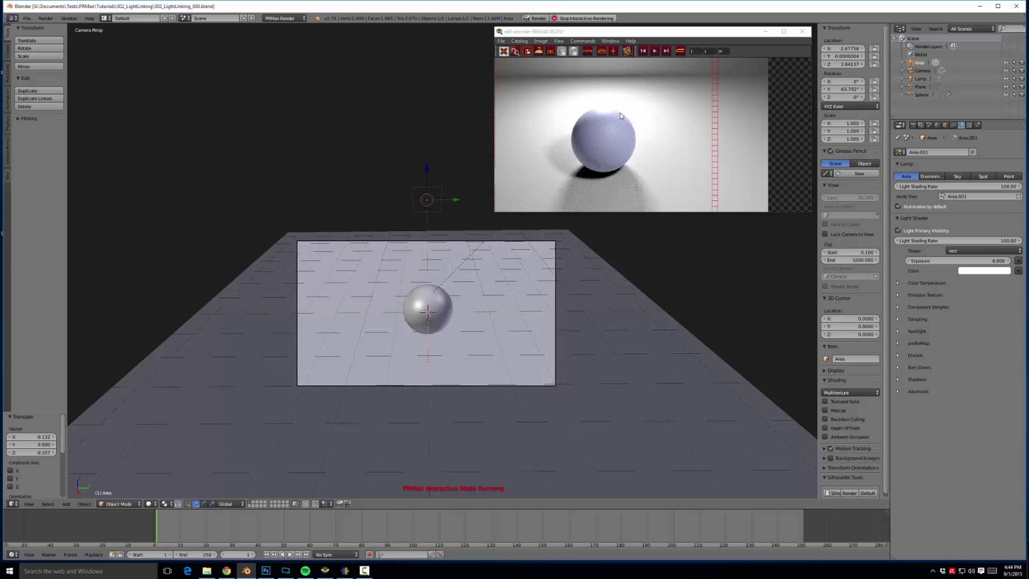
{"action": "scroll", "coordinate": [620, 128], "scroll_direction": "down", "scroll_amount": 4}
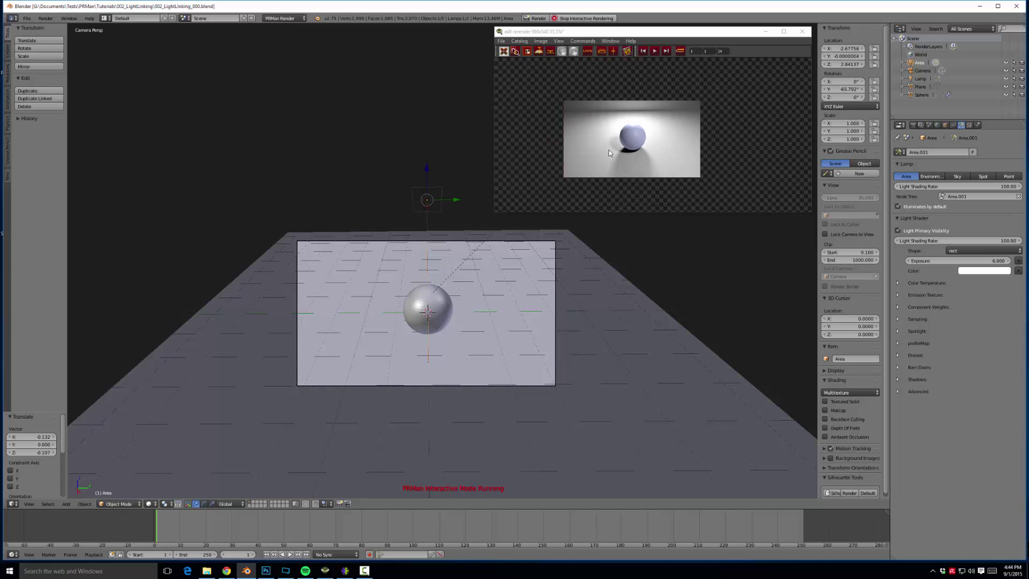
{"action": "scroll", "coordinate": [633, 155], "scroll_direction": "up", "scroll_amount": 4}
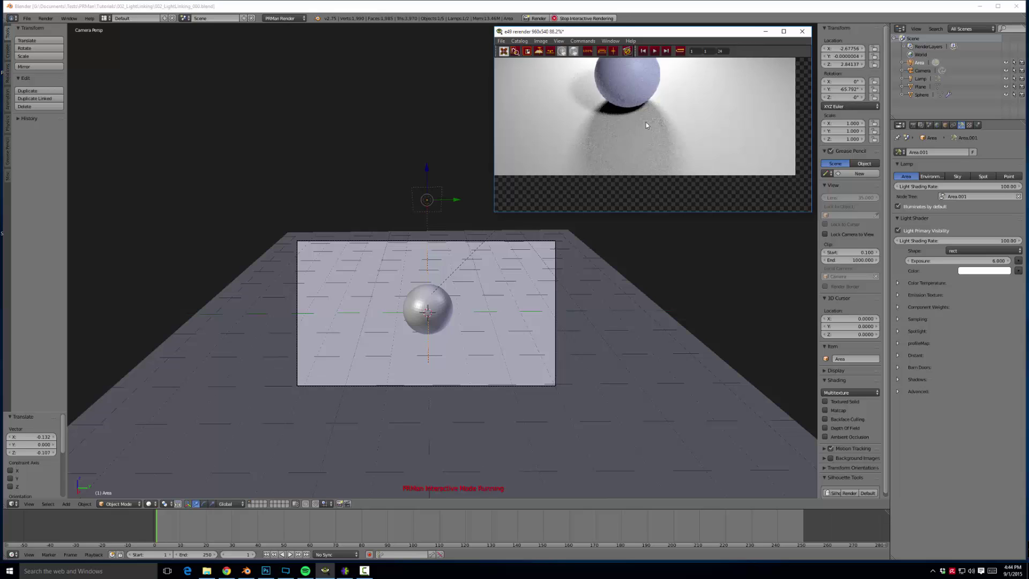
{"action": "scroll", "coordinate": [601, 154], "scroll_direction": "down", "scroll_amount": 2}
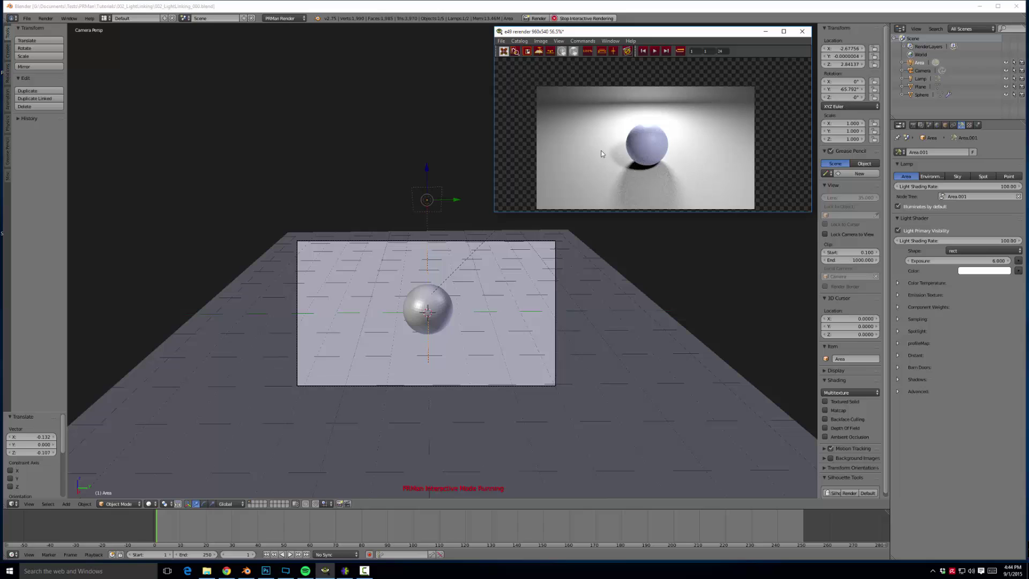
{"action": "left_click", "coordinate": [586, 19]}
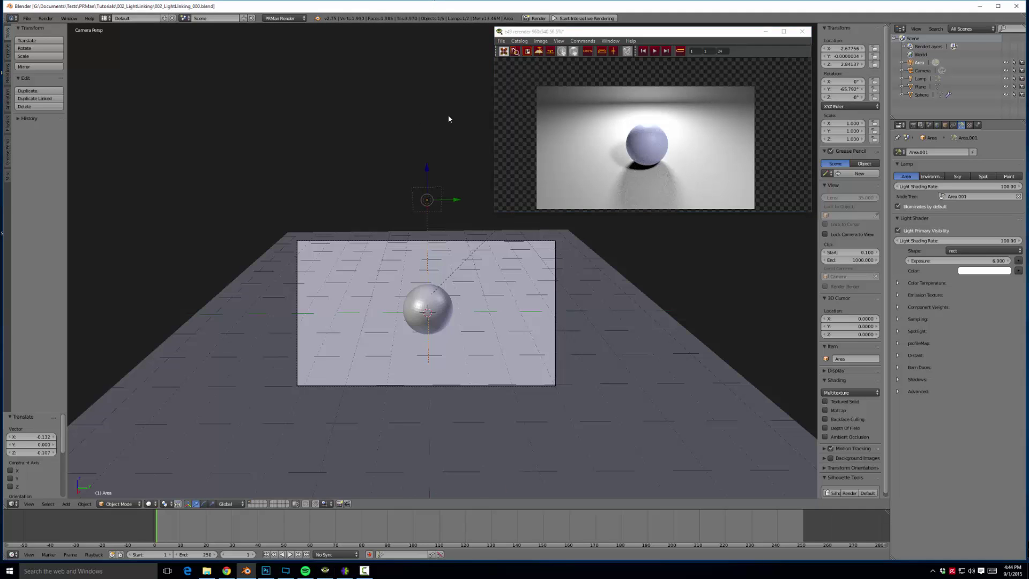
{"action": "scroll", "coordinate": [458, 230], "scroll_direction": "down", "scroll_amount": 2}
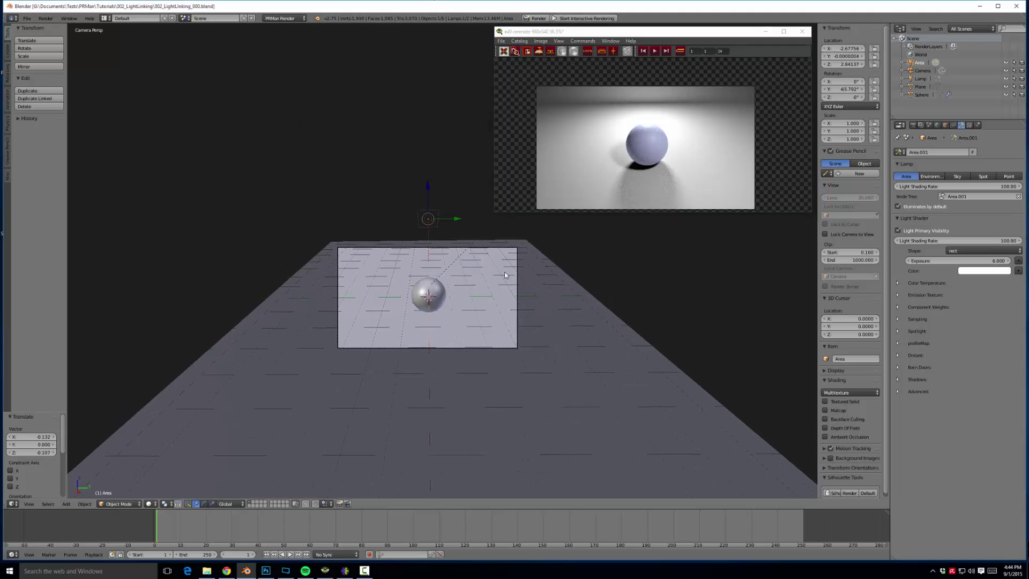
- Select the floor plane and add a light link to the Area lamp
{"action": "scroll", "coordinate": [504, 271], "scroll_direction": "up", "scroll_amount": 1}
{"action": "right_click", "coordinate": [531, 272]}
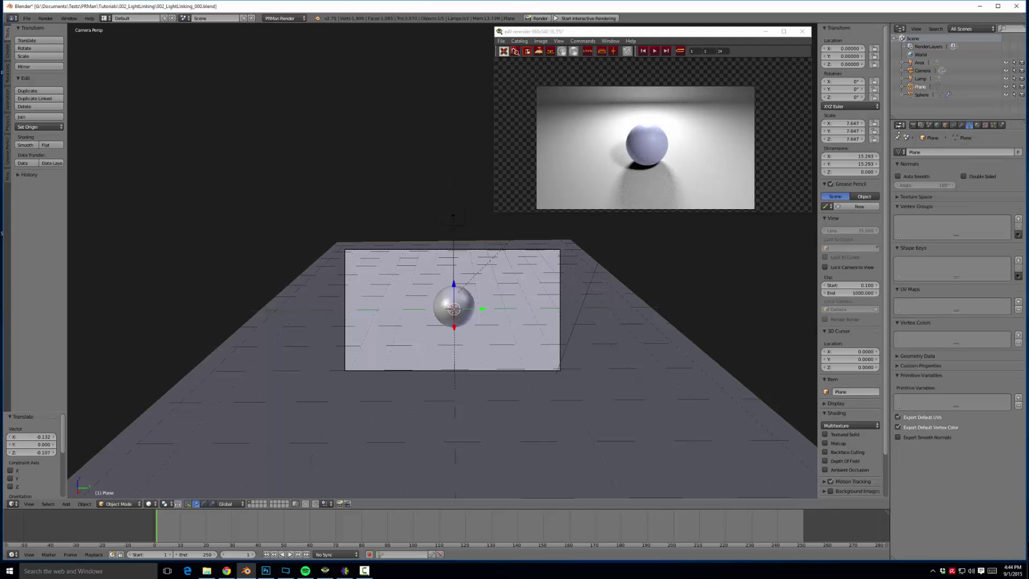
{"action": "left_click", "coordinate": [945, 125]}
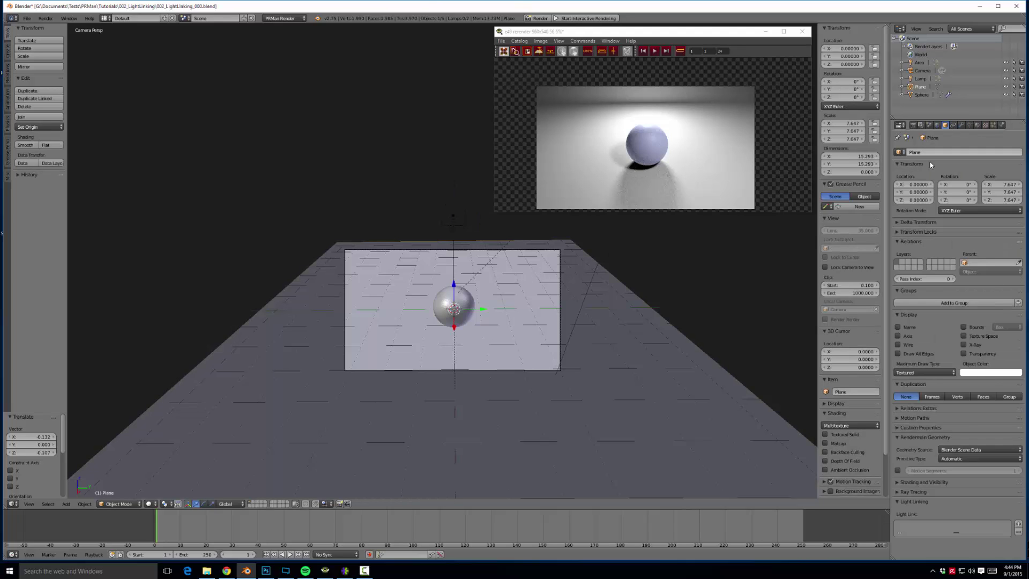
{"action": "left_click", "coordinate": [1017, 523]}
{"action": "left_click", "coordinate": [956, 542]}
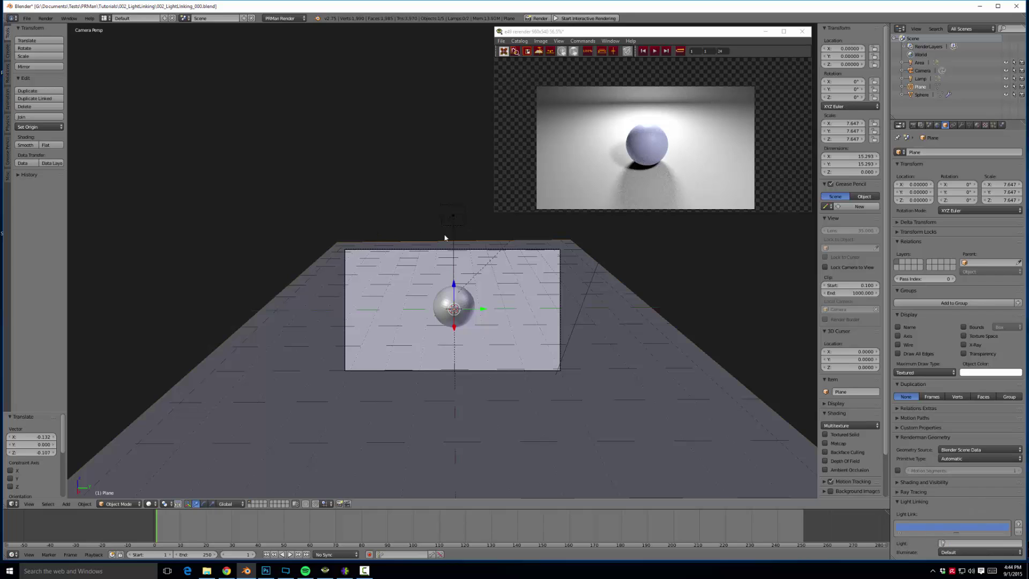
{"action": "right_click", "coordinate": [467, 223]}
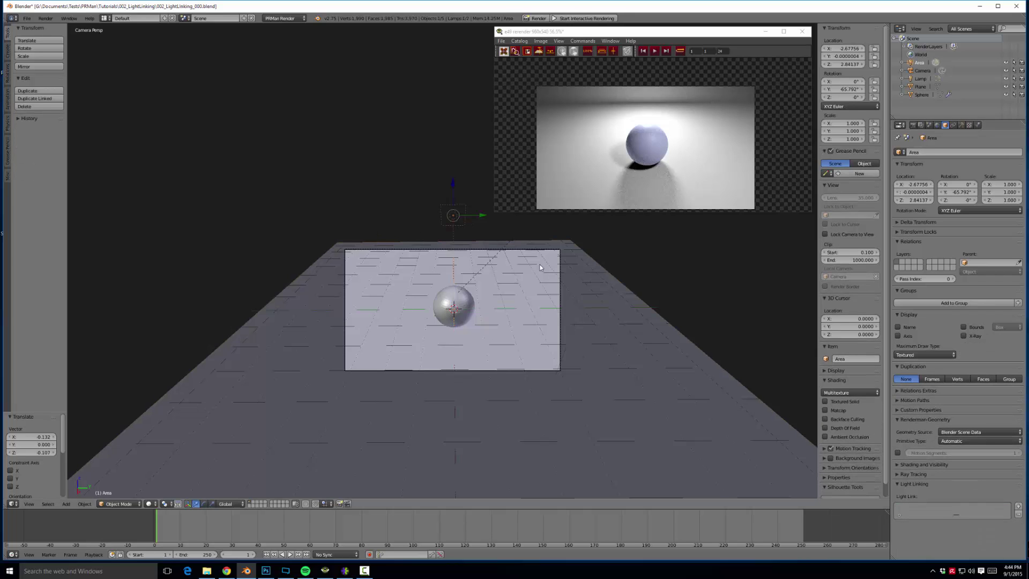
{"action": "key", "text": "ctrl+z"}
{"action": "left_click", "coordinate": [959, 543]}
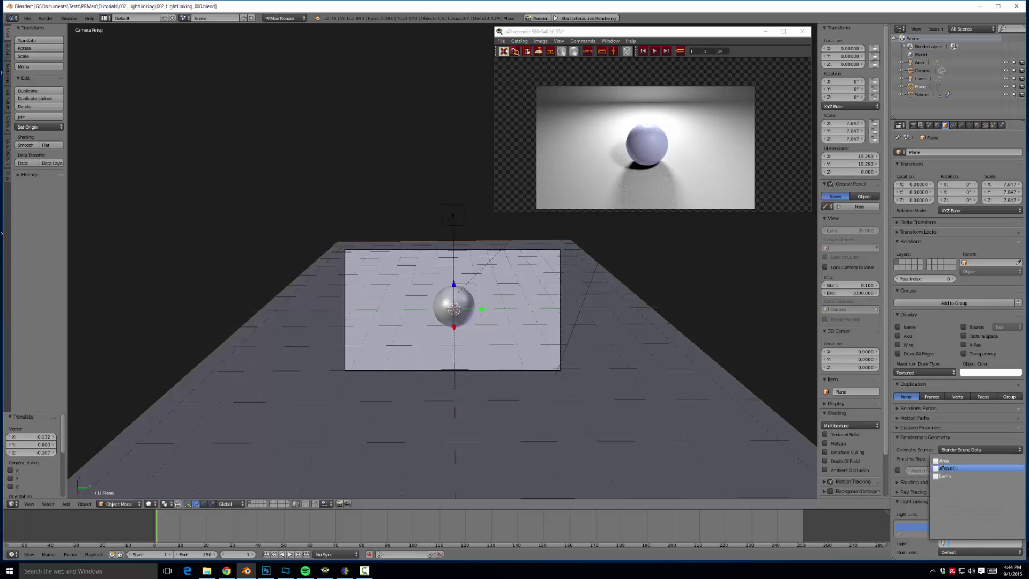
{"action": "left_click", "coordinate": [965, 460]}
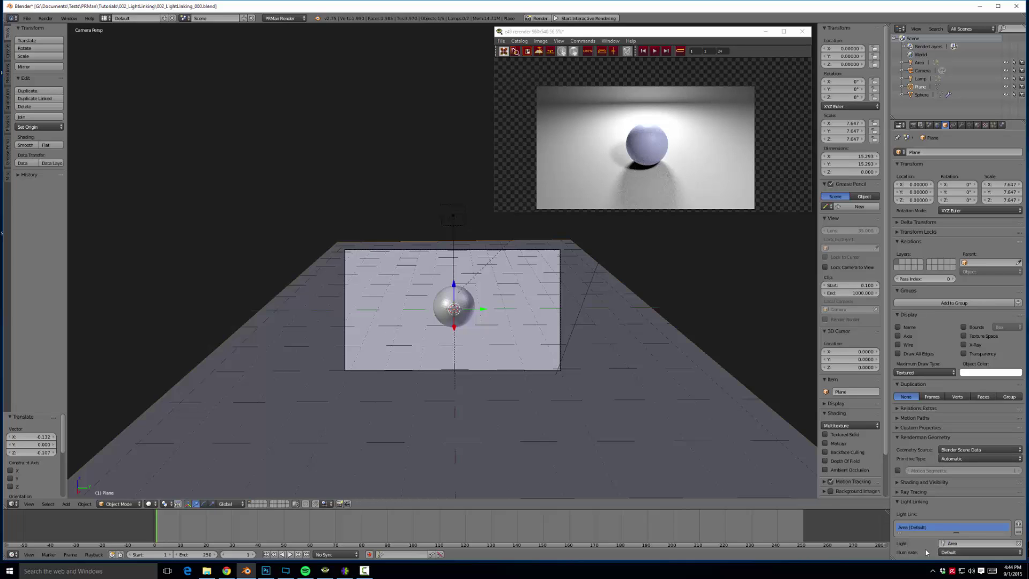
- Set the linked light's Illuminate to Off and restart the interactive render
{"action": "left_click", "coordinate": [957, 552]}
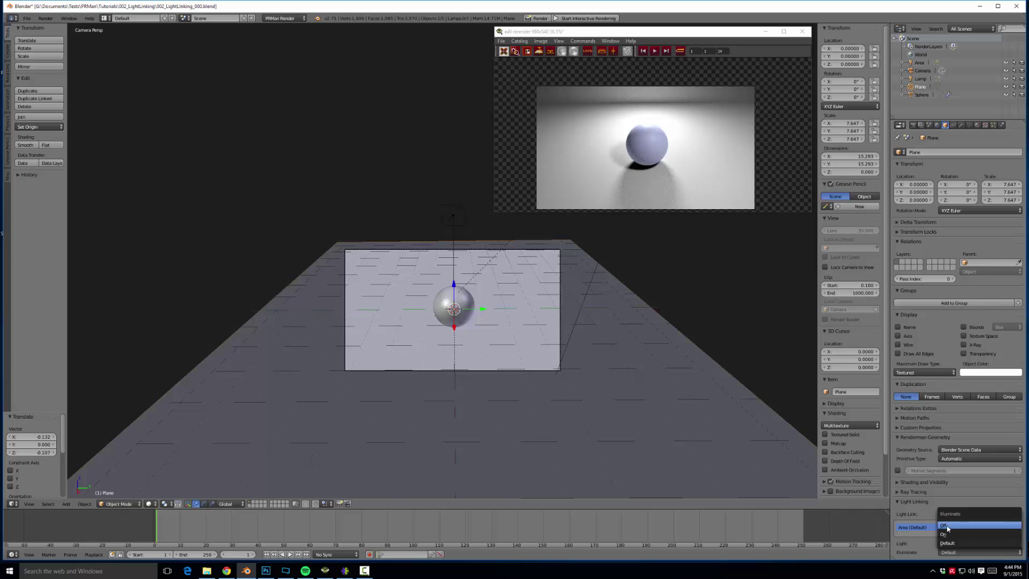
{"action": "left_click", "coordinate": [946, 525]}
{"action": "left_click_drag", "start_coordinate": [1021, 501], "coordinate": [1022, 291]}
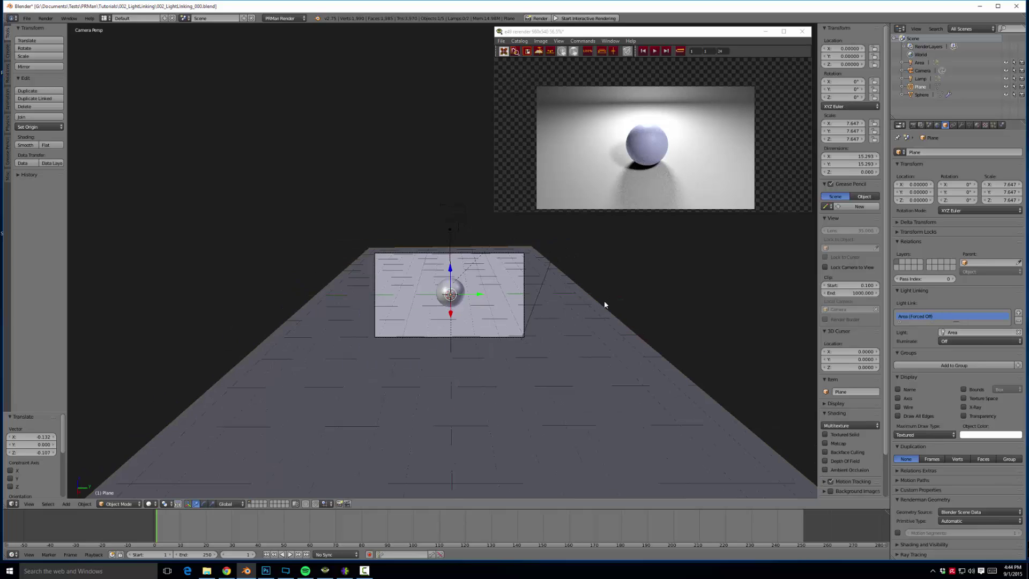
{"action": "left_click", "coordinate": [575, 20]}
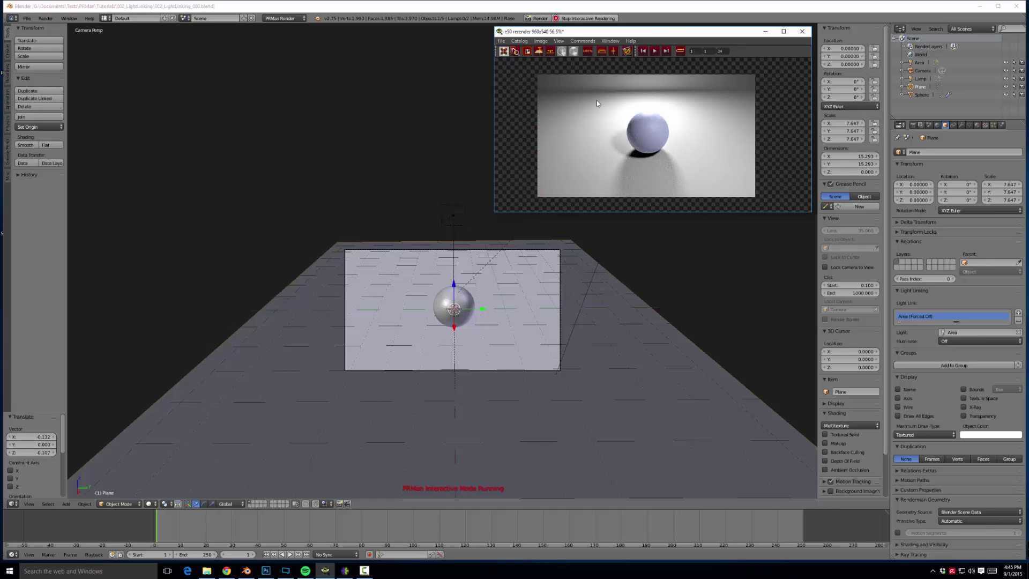
- Select the Area light and inspect its lamp settings
{"action": "middle_click_drag", "start_coordinate": [558, 300], "coordinate": [498, 257]}
{"action": "right_click", "coordinate": [489, 229]}
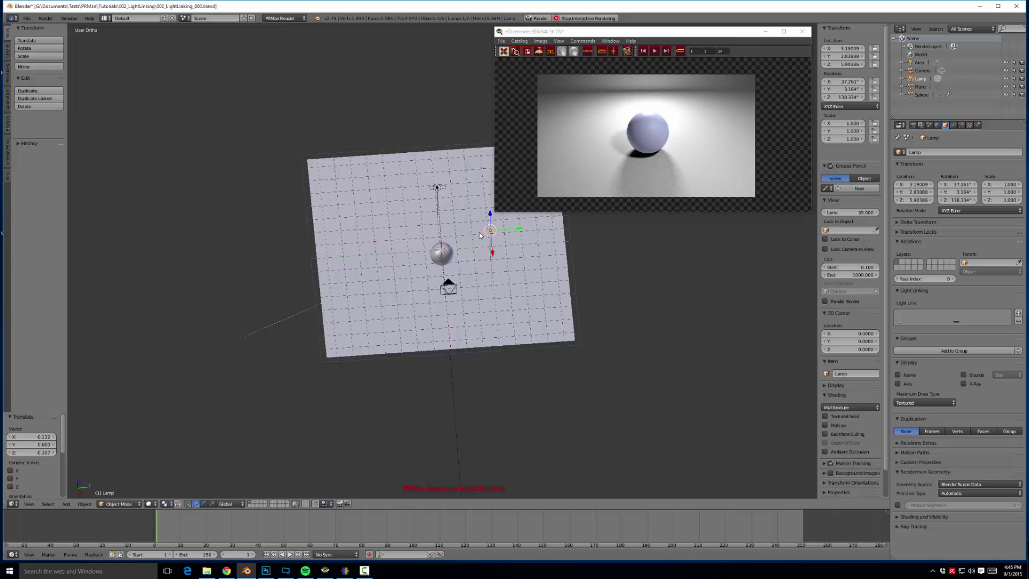
{"action": "right_click", "coordinate": [437, 187]}
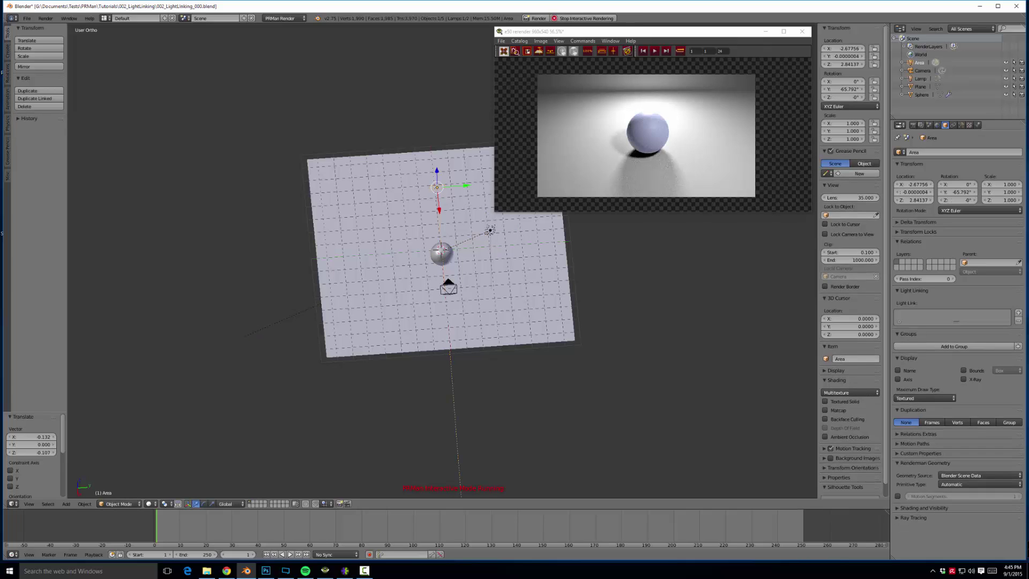
{"action": "left_click", "coordinate": [962, 126]}
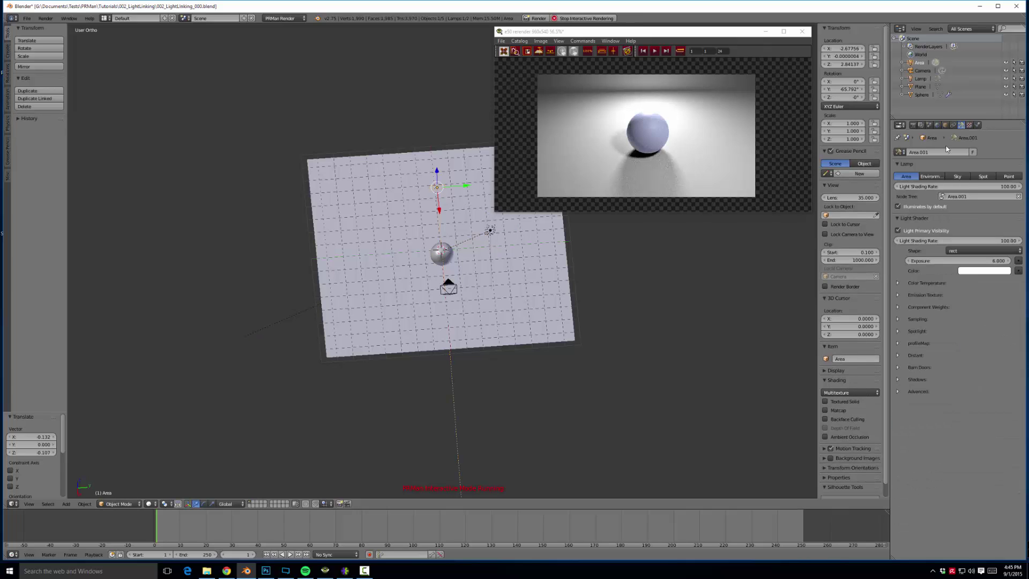
- Stop the interactive render and save the file from the camera view
{"action": "left_click", "coordinate": [946, 125]}
{"action": "left_click", "coordinate": [586, 18]}
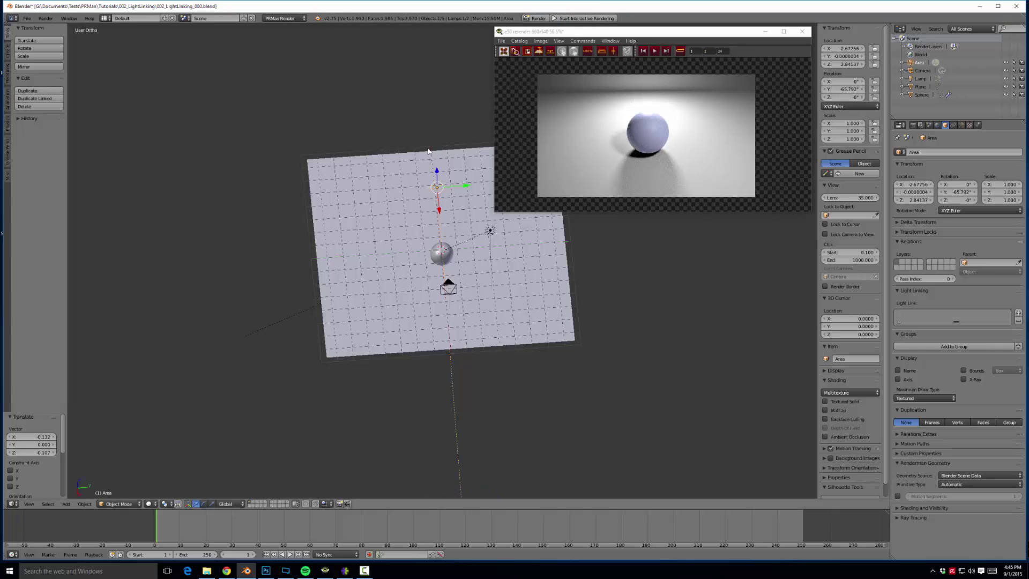
{"action": "key", "text": "KP_0"}
{"action": "key", "text": "ctrl+s"}
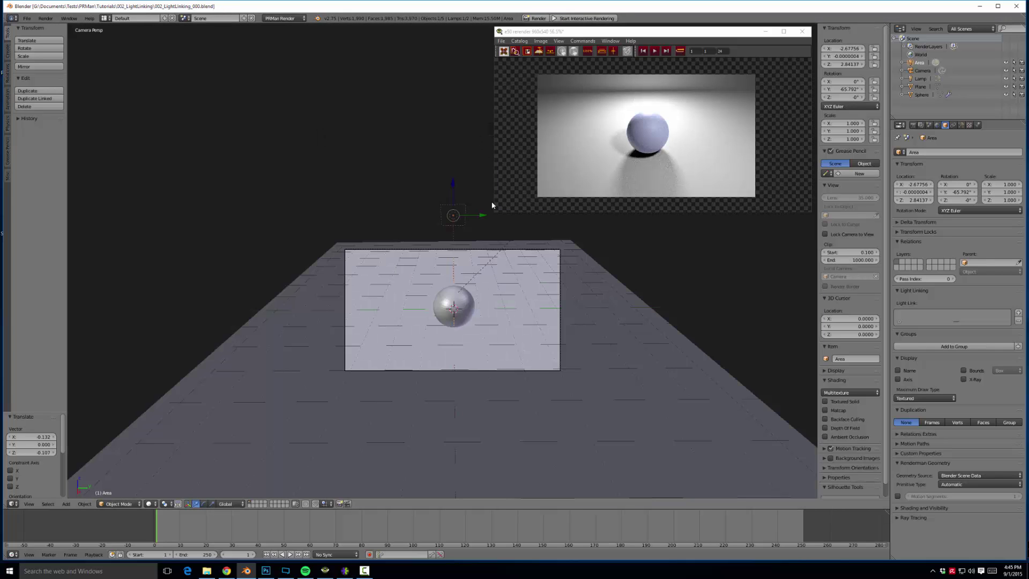
- Change the plane's linked light to Area.001
{"action": "right_click", "coordinate": [708, 359]}
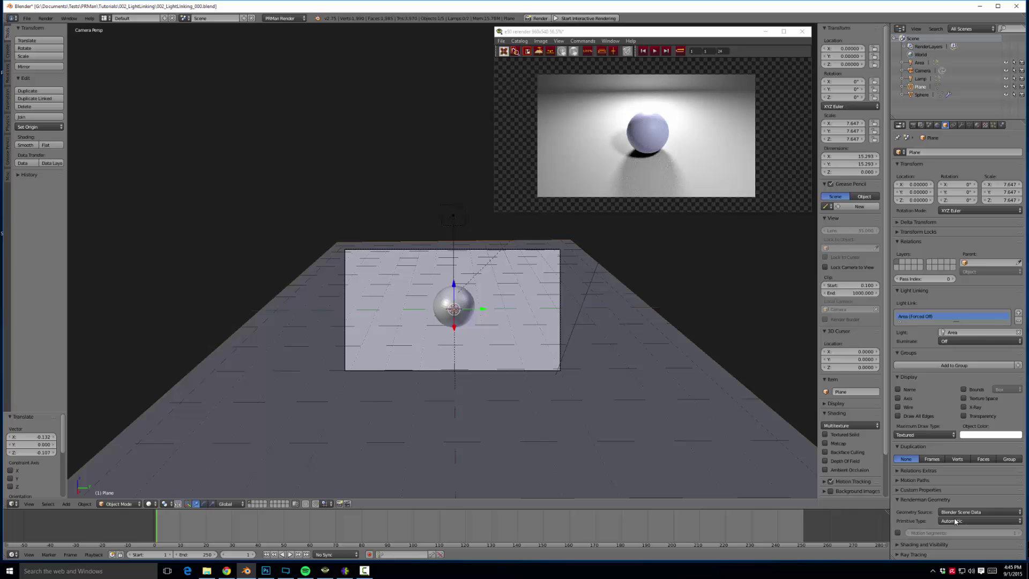
{"action": "left_click", "coordinate": [944, 332]}
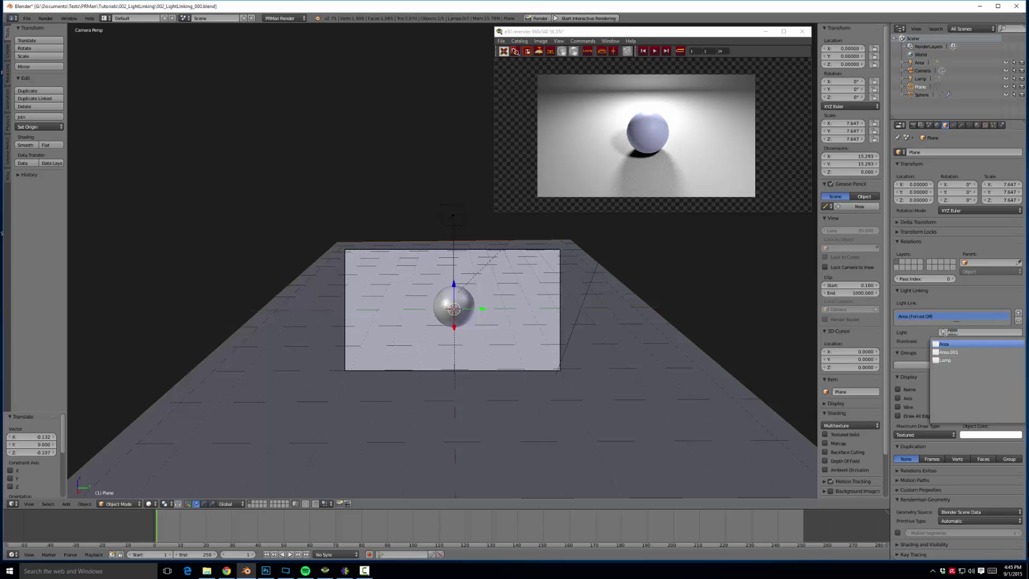
{"action": "left_click", "coordinate": [949, 352]}
- Save over the .blend file and restart the interactive render
{"action": "key", "text": "ctrl+s"}
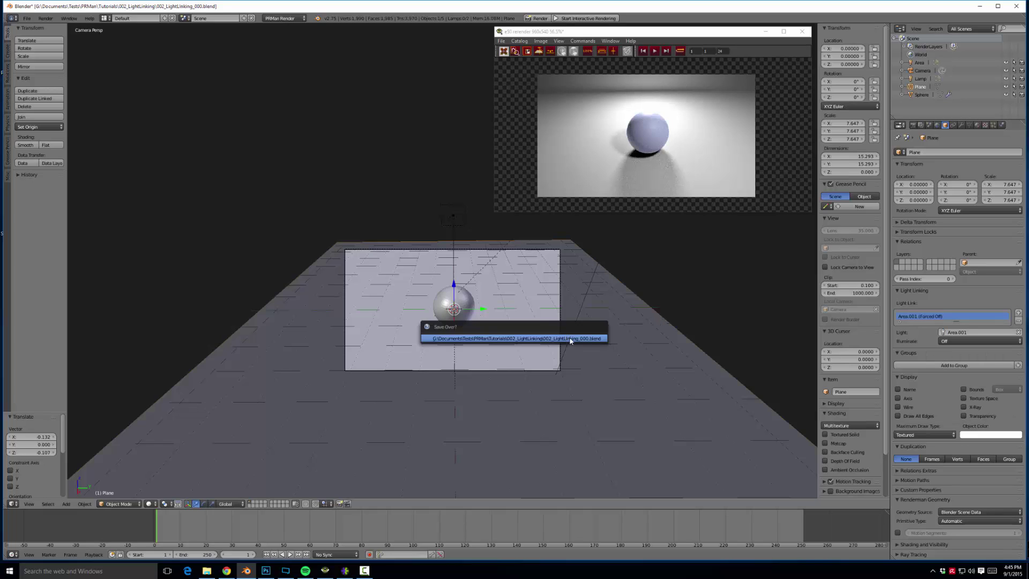
{"action": "left_click", "coordinate": [570, 339]}
{"action": "left_click", "coordinate": [570, 19]}
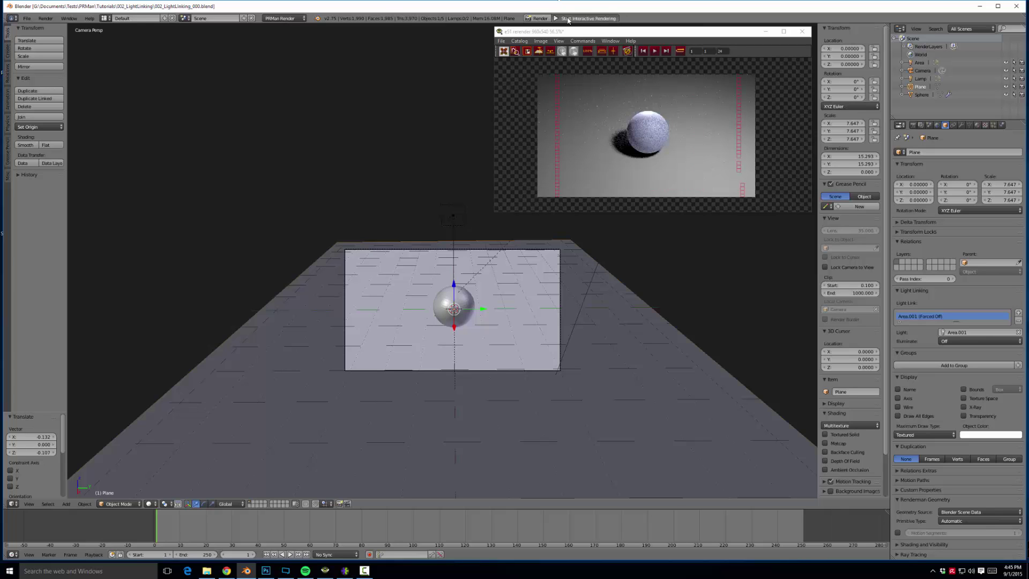
{"action": "right_click", "coordinate": [465, 212]}
- Shift the Area light along X and scale it up to 2.949
{"action": "key", "text": "g"}
{"action": "key", "text": "x"}
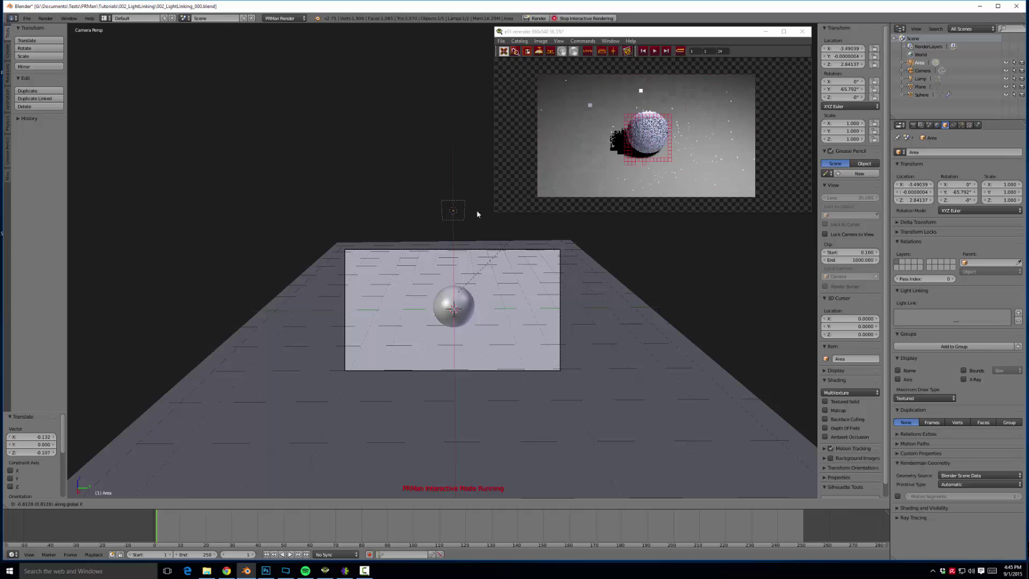
{"action": "left_click", "coordinate": [477, 227]}
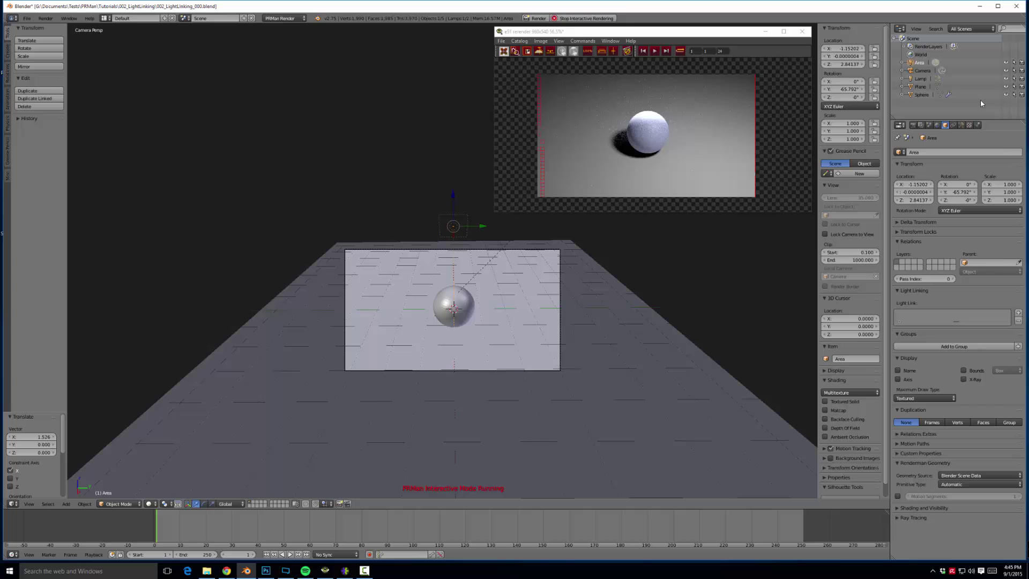
{"action": "left_click", "coordinate": [961, 124]}
{"action": "key", "text": "s"}
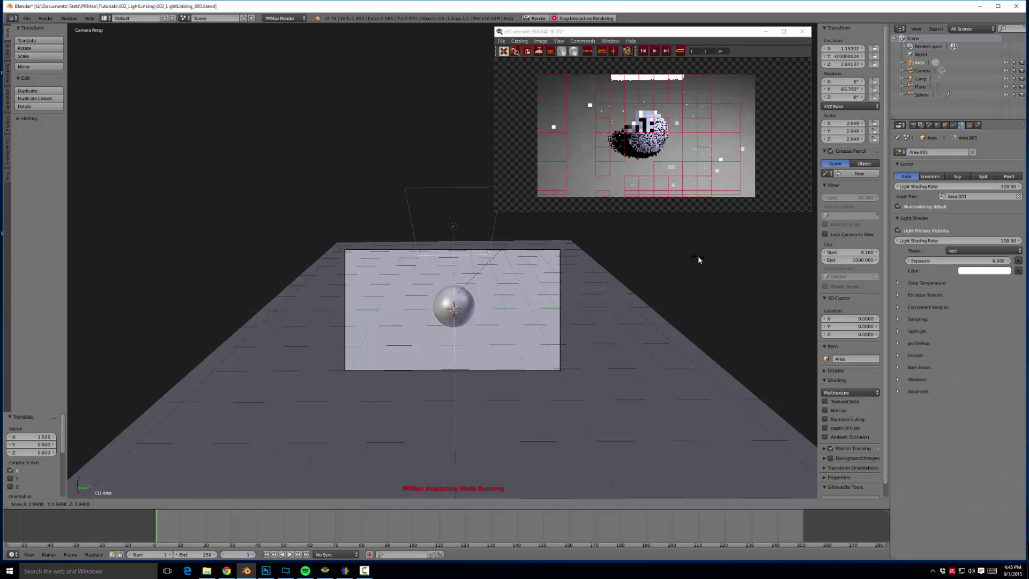
{"action": "left_click", "coordinate": [698, 256]}
- Move the Area light to X -2.799 and raise its exposure from 6 to 8
{"action": "key", "text": "g"}
{"action": "key", "text": "x"}
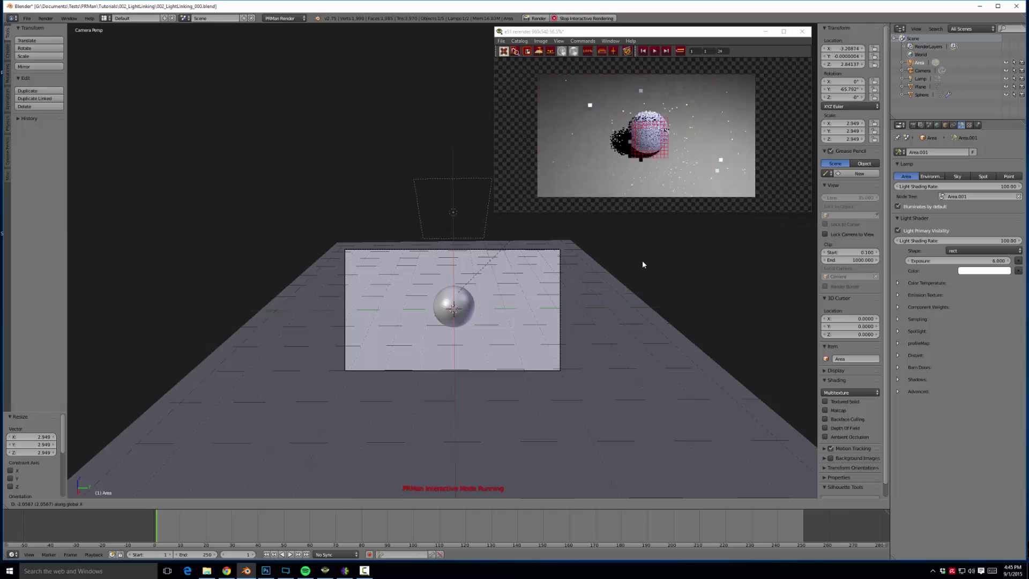
{"action": "left_click", "coordinate": [642, 261]}
{"action": "mouse_move", "coordinate": [982, 260]}
{"action": "left_mouse_down"}
{"action": "mouse_move", "coordinate": [994, 261]}
{"action": "mouse_move", "coordinate": [982, 257]}
{"action": "left_mouse_up"}
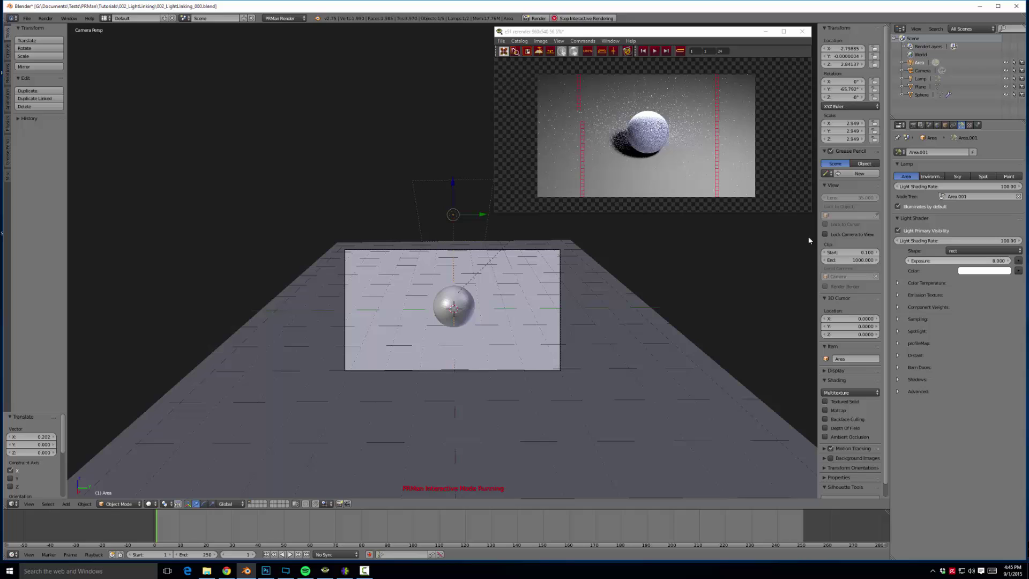
{"action": "scroll", "coordinate": [644, 113], "scroll_direction": "up", "scroll_amount": 3}
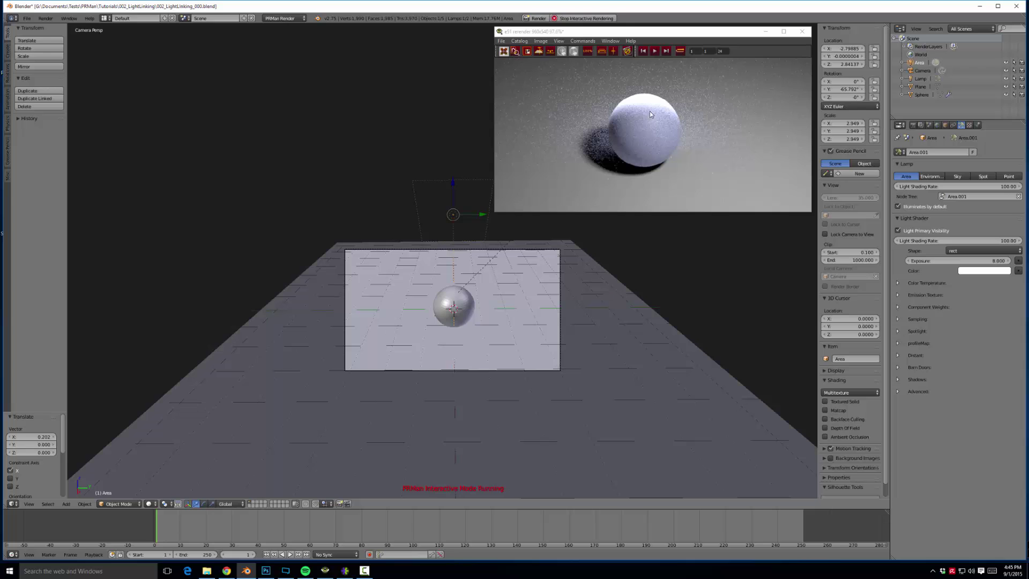
{"action": "middle_click_drag", "start_coordinate": [459, 224], "coordinate": [469, 248]}
- Return to camera view, select the plane, save, and stop the interactive render
{"action": "scroll", "coordinate": [471, 248], "scroll_direction": "up", "scroll_amount": 2}
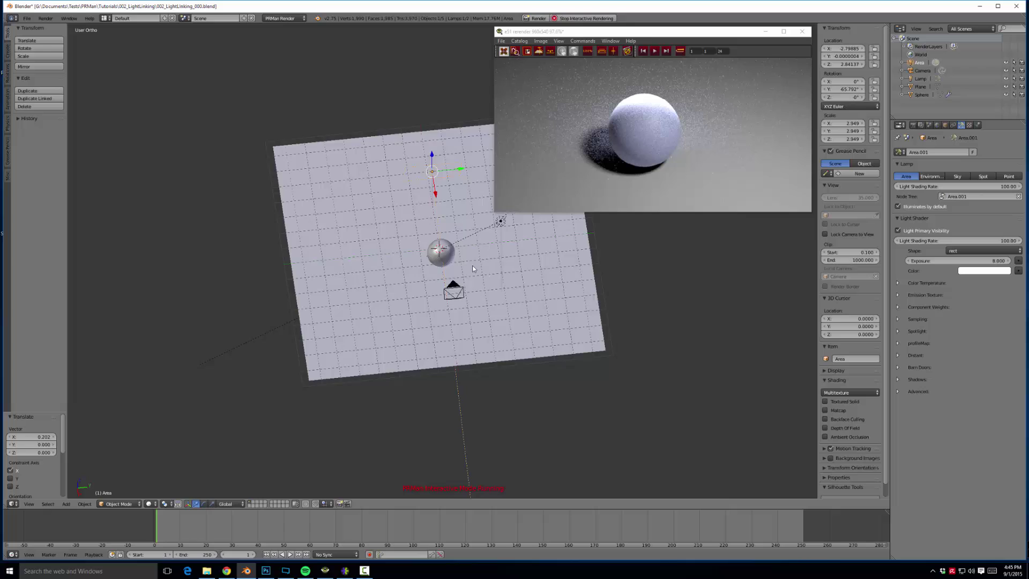
{"action": "key", "text": "KP_0"}
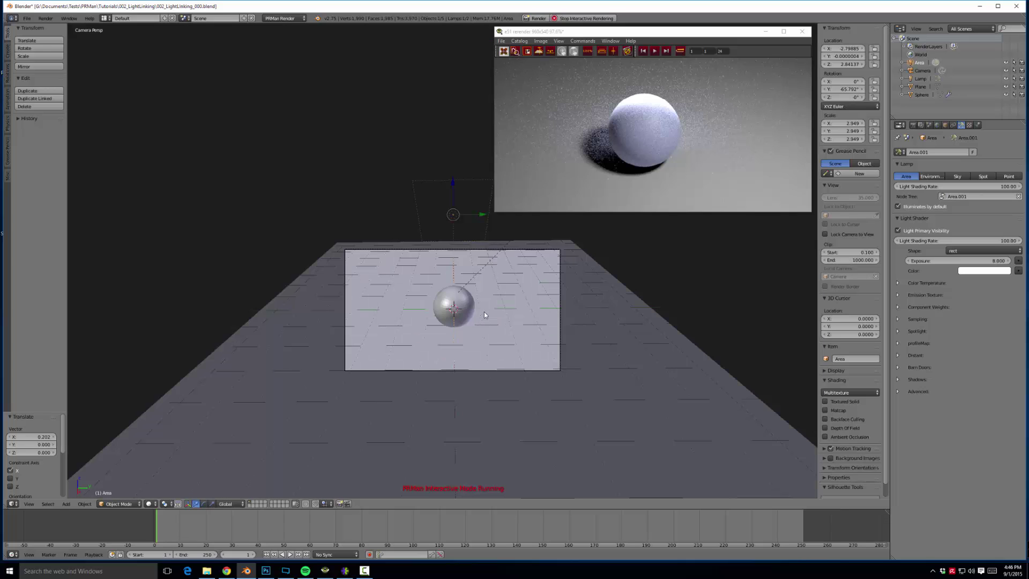
{"action": "middle_click_drag", "start_coordinate": [484, 311], "coordinate": [458, 306], "text": "shift"}
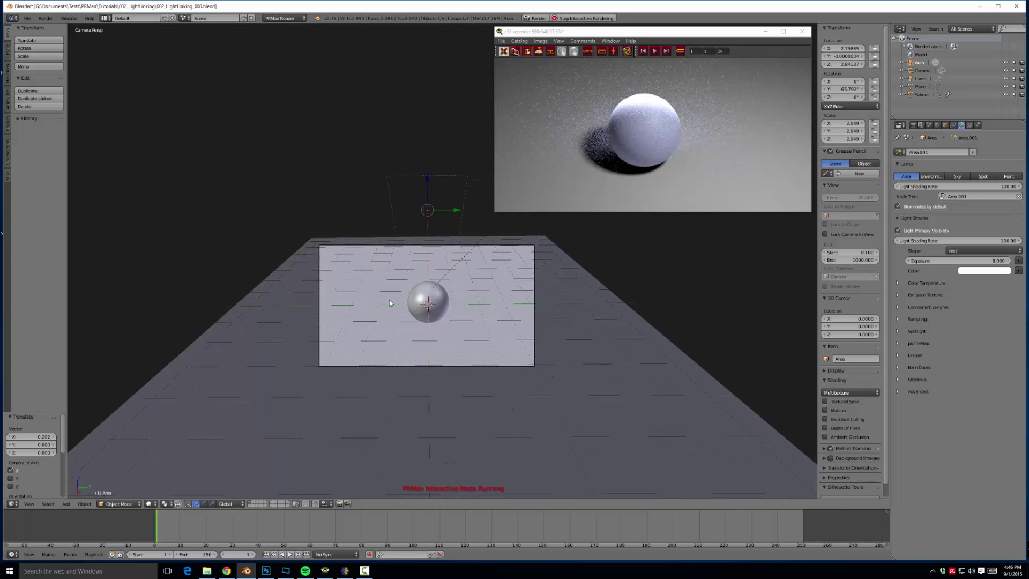
{"action": "scroll", "coordinate": [445, 282], "scroll_direction": "down", "scroll_amount": 1}
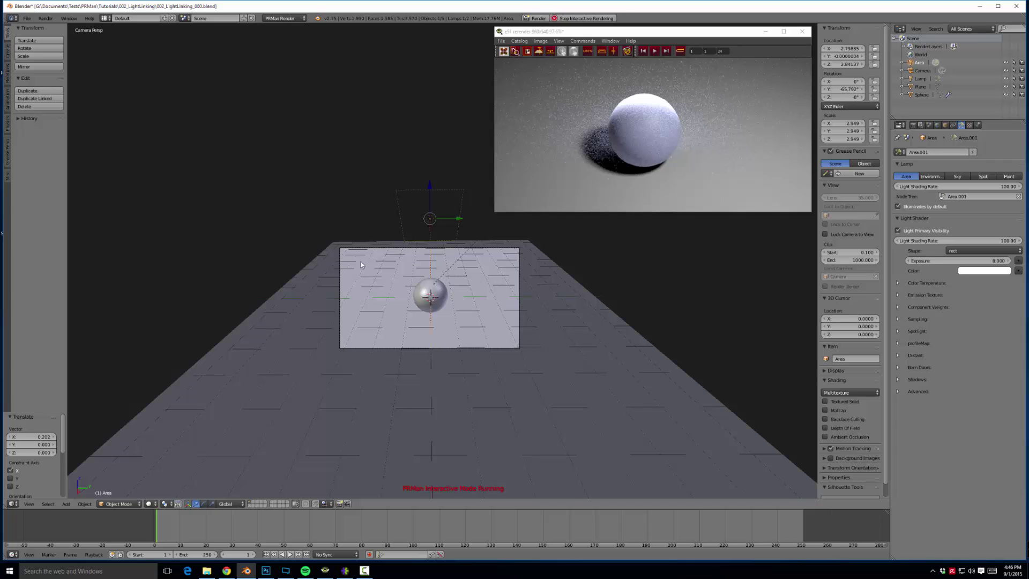
{"action": "right_click", "coordinate": [385, 273]}
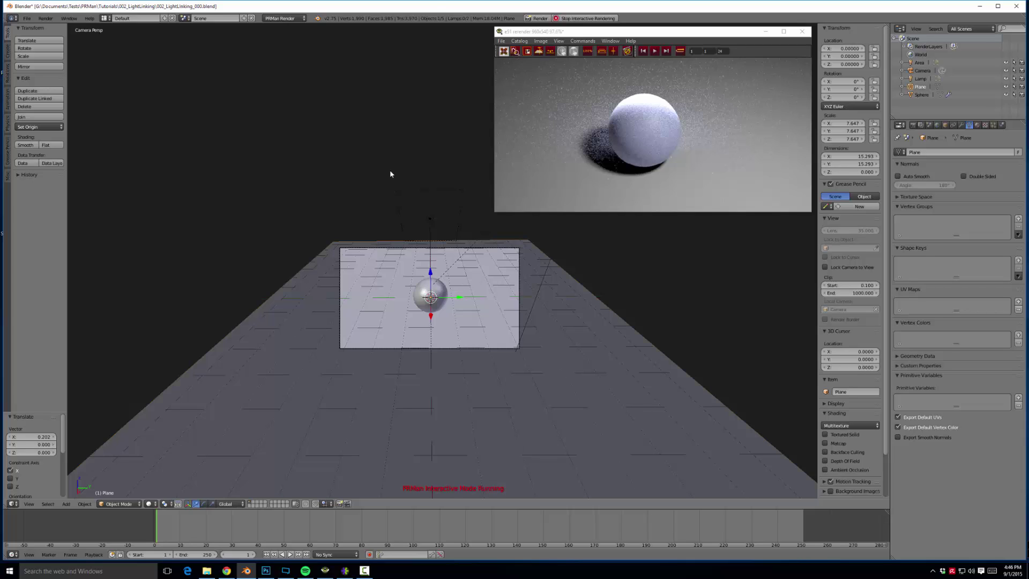
{"action": "key", "text": "ctrl+s"}
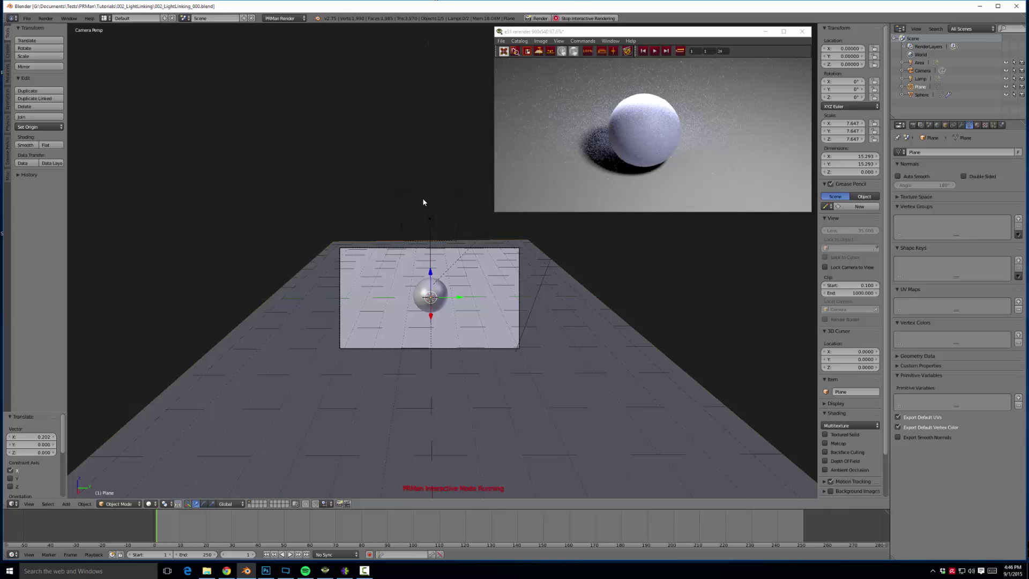
{"action": "left_click", "coordinate": [581, 19]}
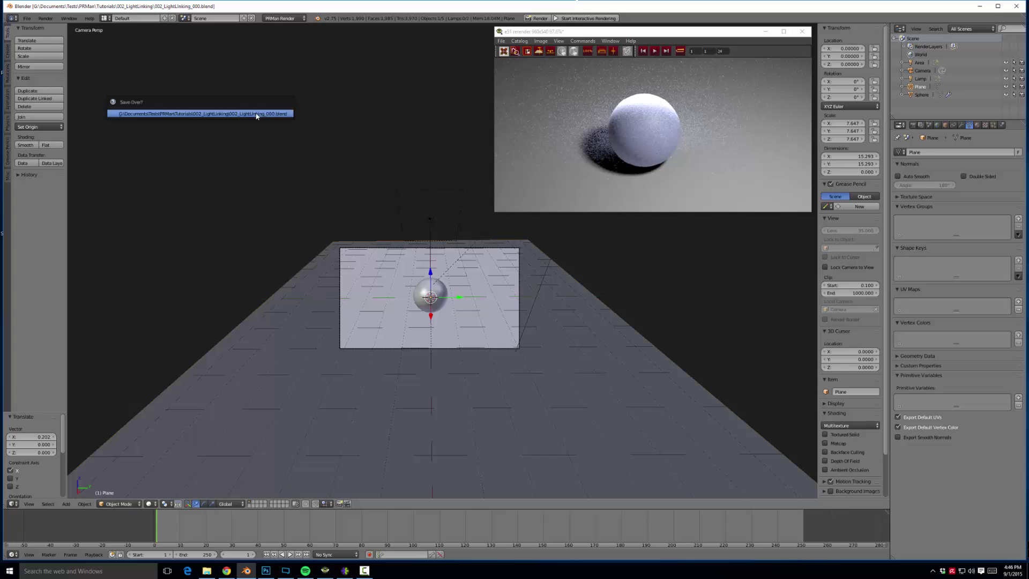
- Open the 002_LightLinking_002.blend scene
{"action": "left_click", "coordinate": [30, 20]}
{"action": "left_click", "coordinate": [36, 41]}
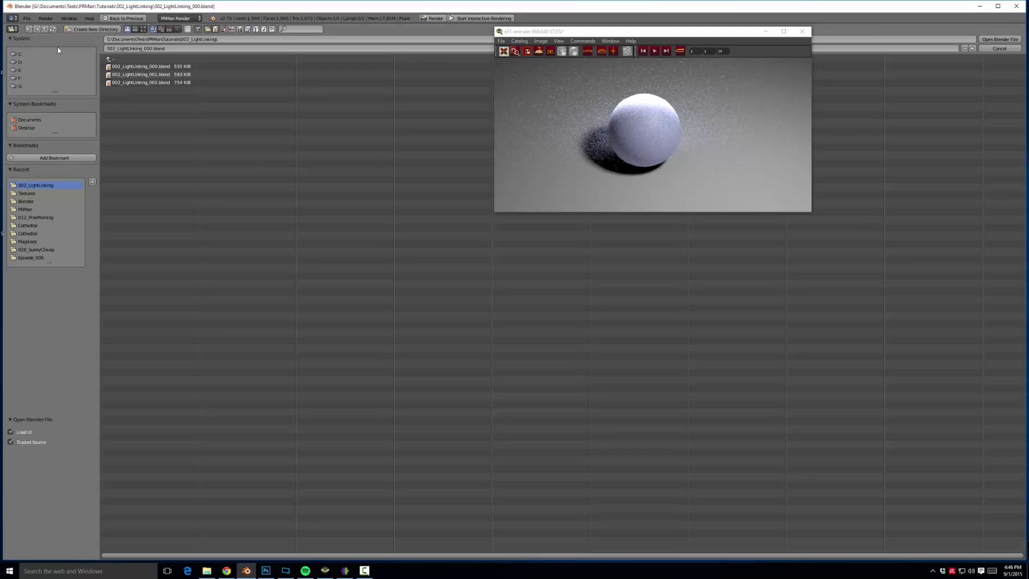
{"action": "double_click", "coordinate": [147, 84]}
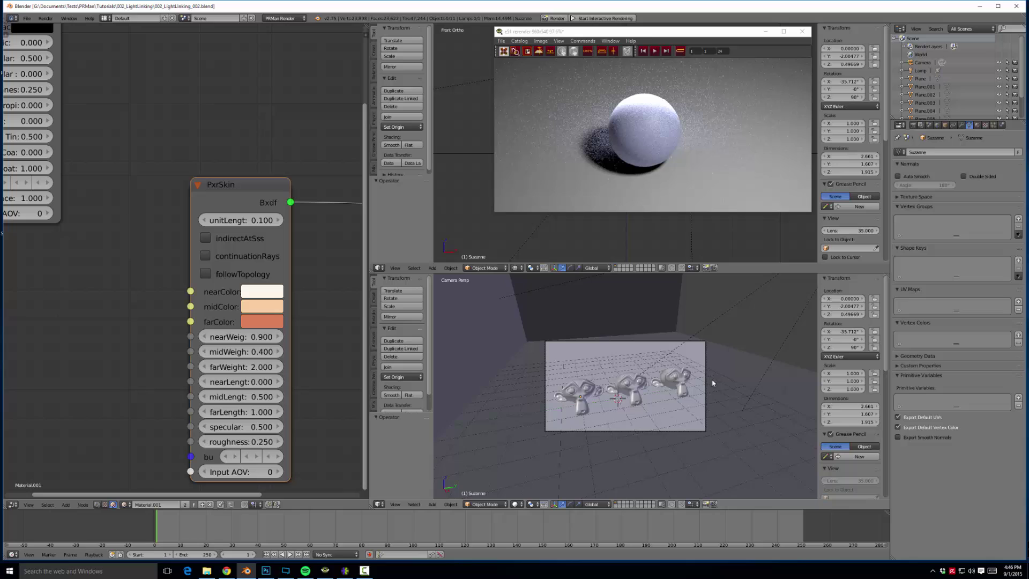
{"action": "scroll", "coordinate": [646, 375], "scroll_direction": "up", "scroll_amount": 2}
{"action": "scroll", "coordinate": [645, 374], "scroll_direction": "down", "scroll_amount": 2}
- Select the middle monkey and recentre the three monkeys in the camera view
{"action": "key", "text": "KP_5"}
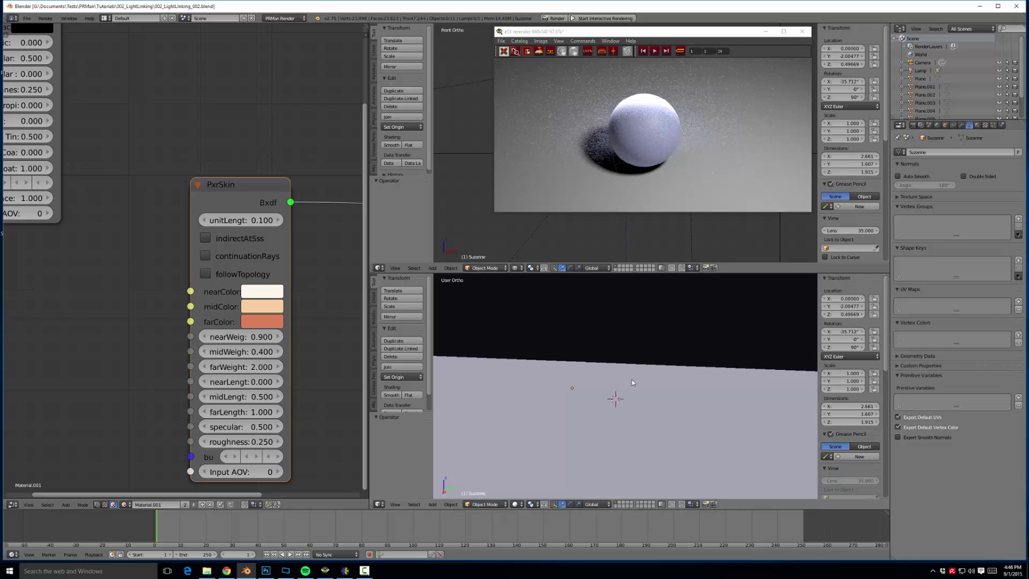
{"action": "scroll", "coordinate": [632, 383], "scroll_direction": "down", "scroll_amount": 5}
{"action": "right_click", "coordinate": [632, 359]}
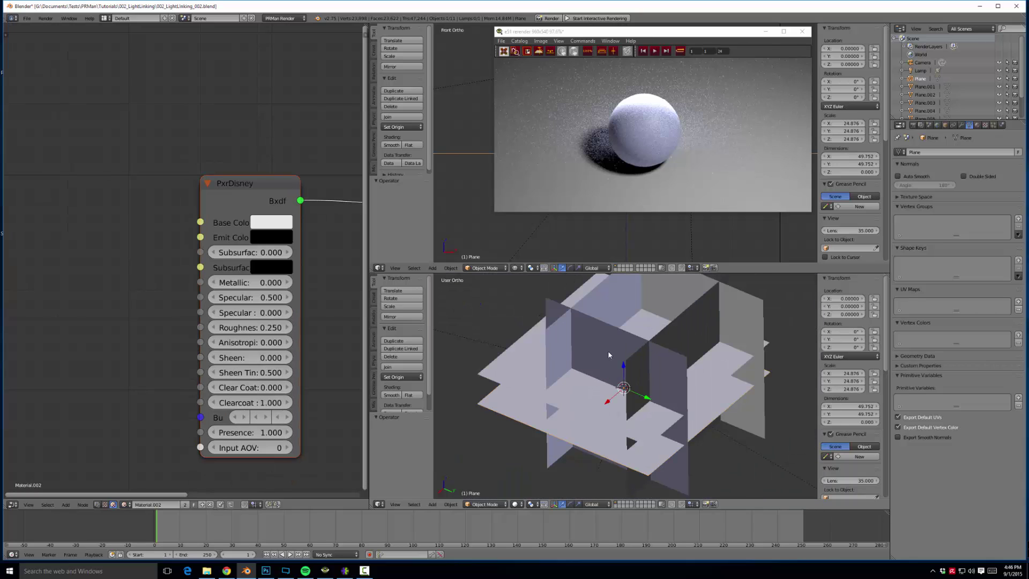
{"action": "right_click", "coordinate": [681, 328]}
{"action": "key", "text": "KP_0"}
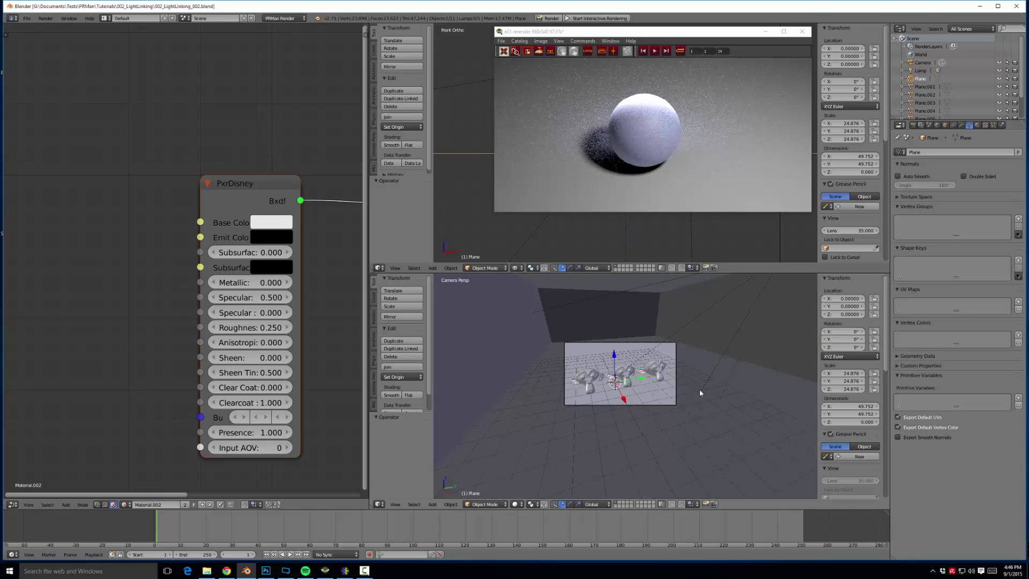
{"action": "scroll", "coordinate": [700, 393], "scroll_direction": "up", "scroll_amount": 2}
{"action": "right_click", "coordinate": [609, 370]}
{"action": "scroll", "coordinate": [609, 370], "scroll_direction": "up", "scroll_amount": 1}
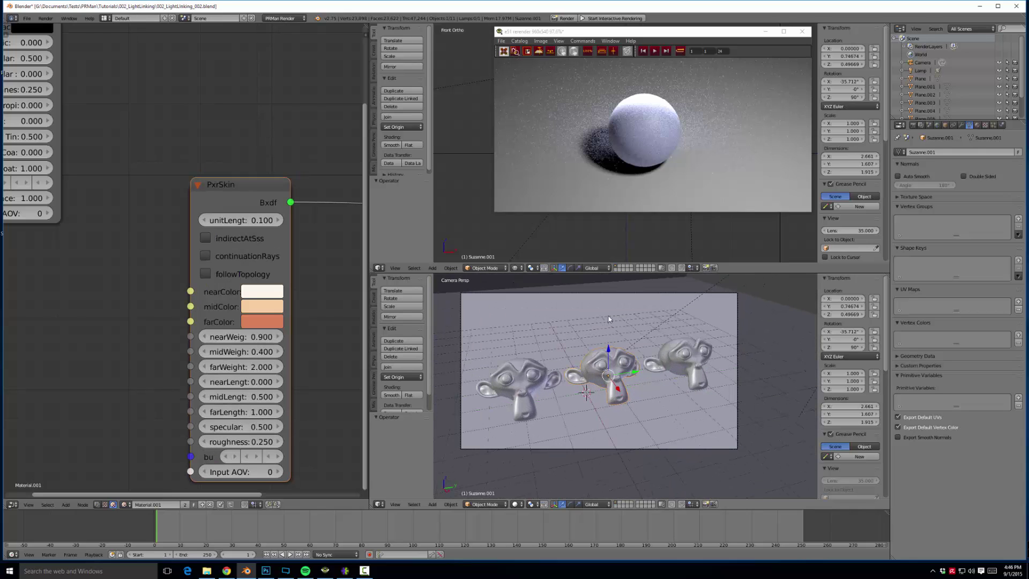
{"action": "middle_click_drag", "start_coordinate": [609, 319], "coordinate": [640, 316], "text": "shift"}
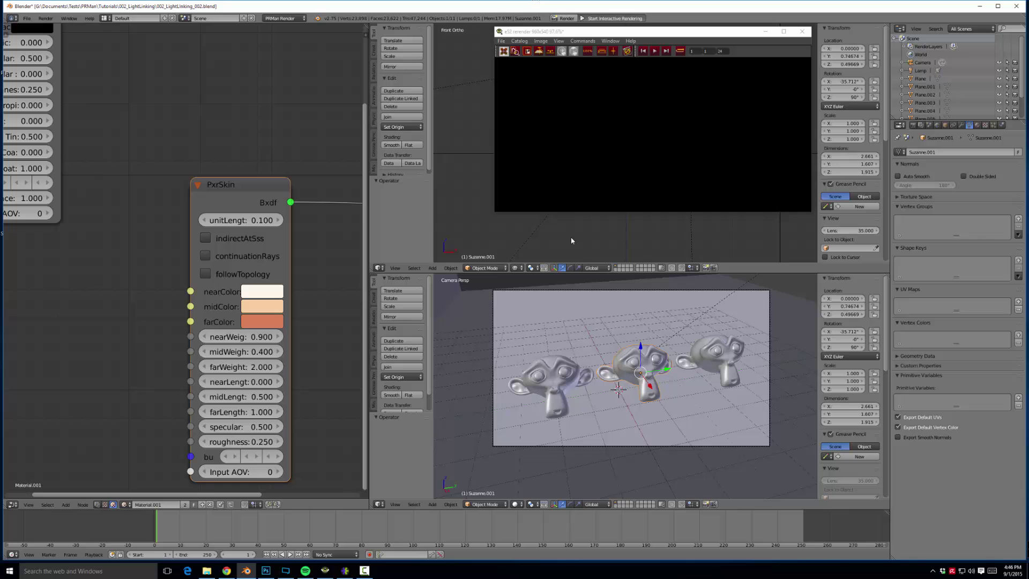
{"action": "scroll", "coordinate": [624, 153], "scroll_direction": "down", "scroll_amount": 3}
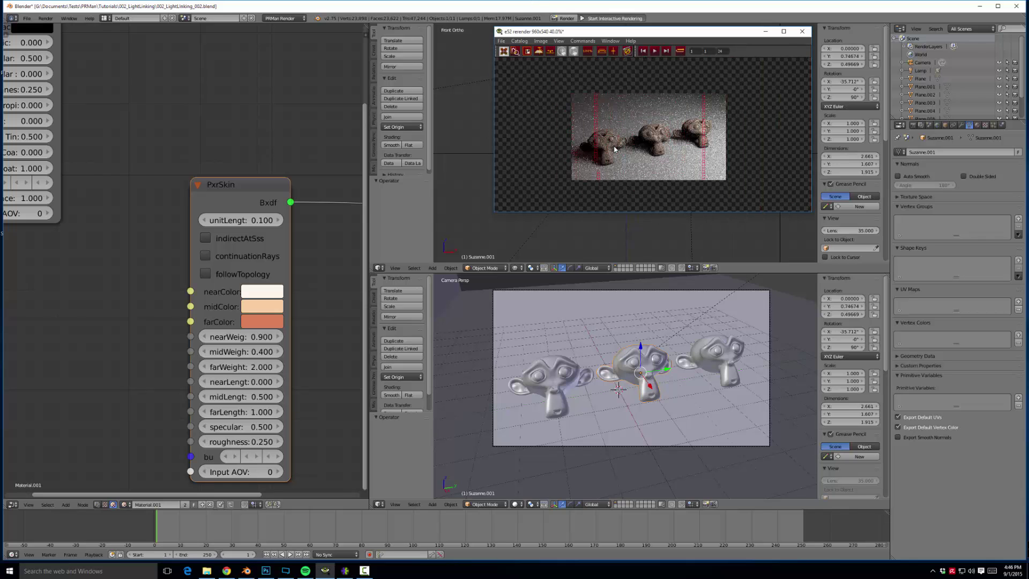
{"action": "scroll", "coordinate": [615, 150], "scroll_direction": "up", "scroll_amount": 1}
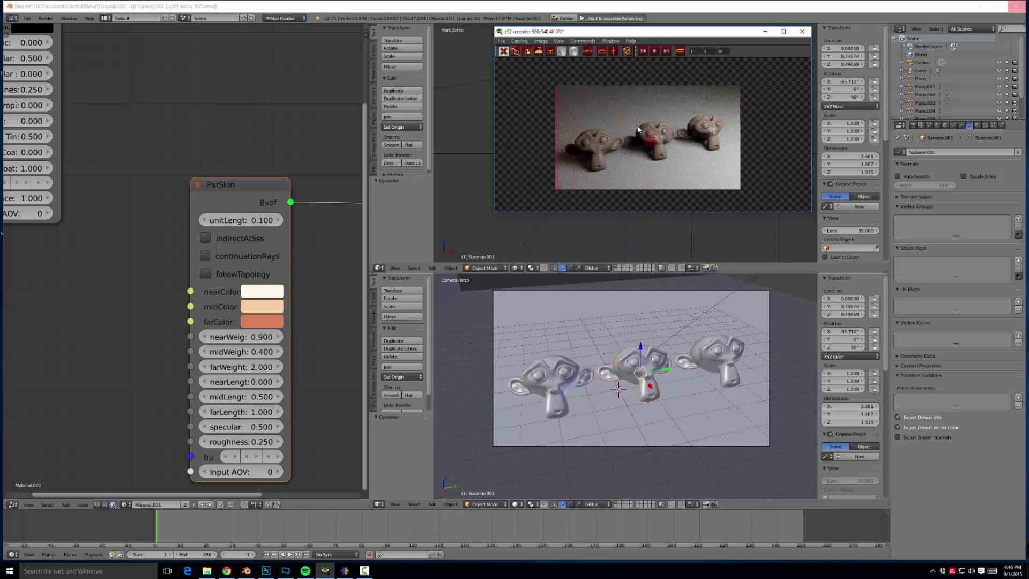
- Start interactive rendering and set PxrSkin nearWeight to 1.2, keeping midWeight at 1.0
{"action": "key", "text": "ctrl+shift+r"}
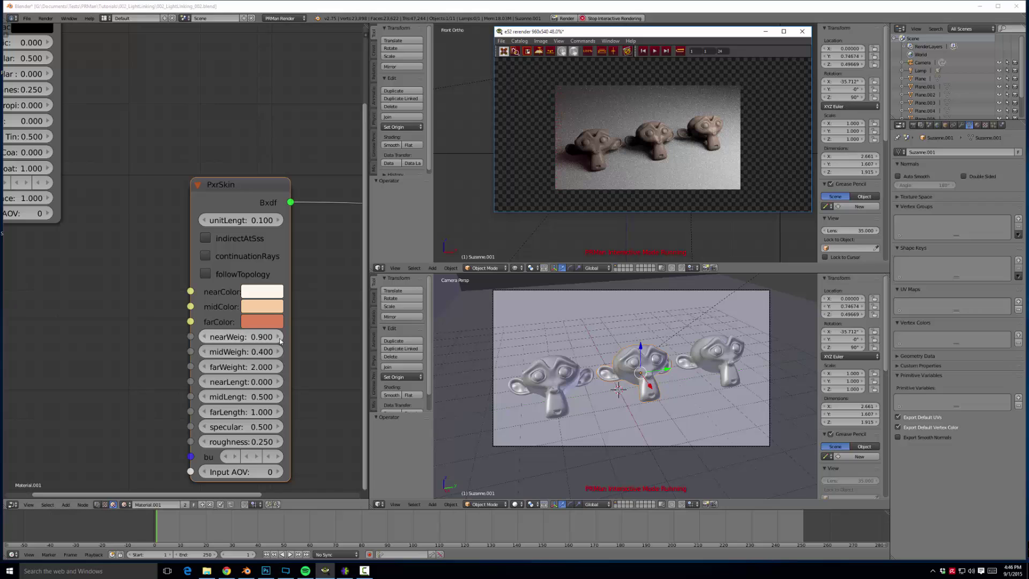
{"action": "scroll", "coordinate": [252, 336], "scroll_direction": "up", "scroll_amount": 1}
{"action": "left_click", "coordinate": [267, 322]}
{"action": "type", "text": "1."}
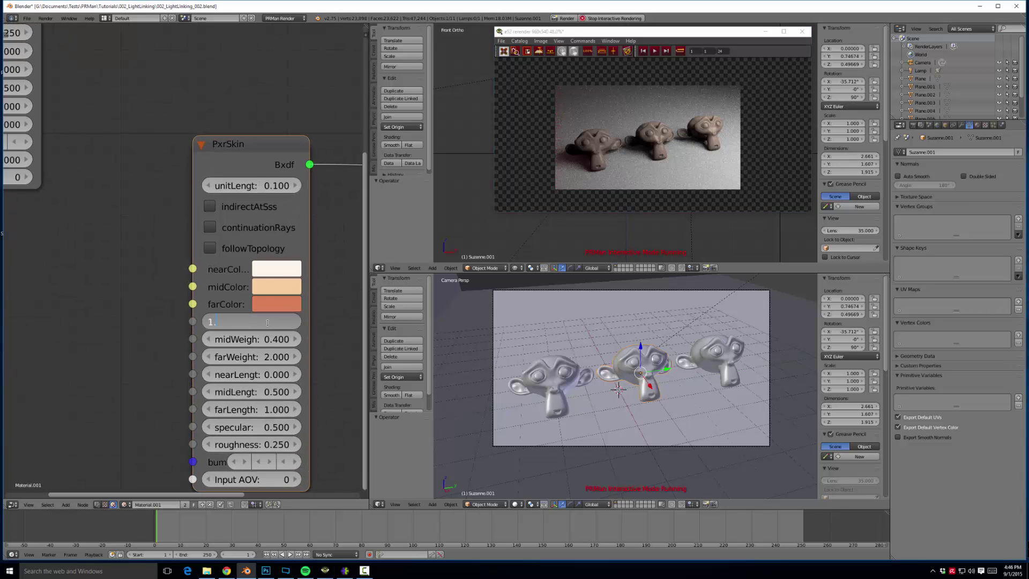
{"action": "type", "text": "200"}
{"action": "key", "text": "Tab"}
{"action": "type", "text": "0.4"}
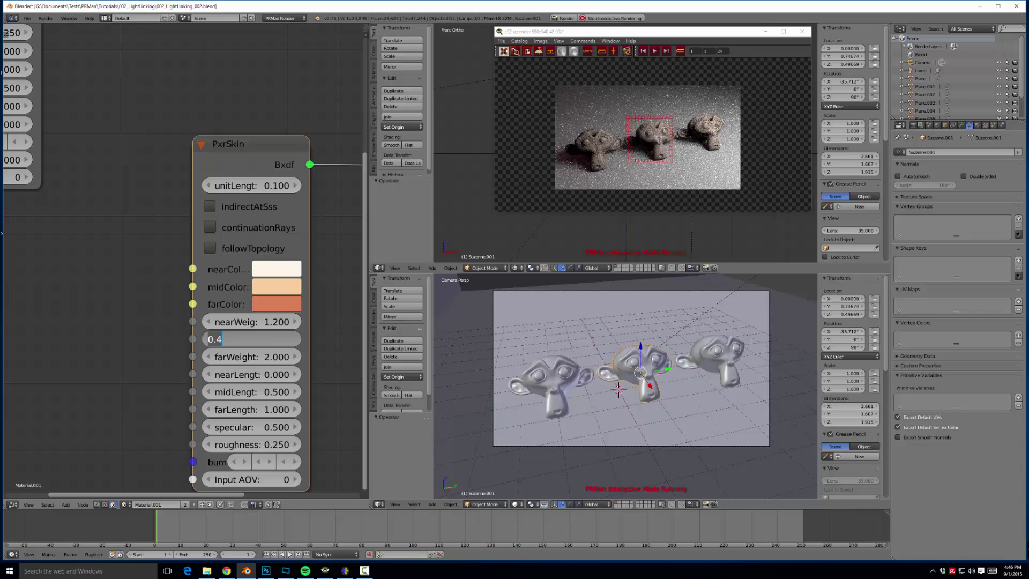
{"action": "key", "text": "Escape"}
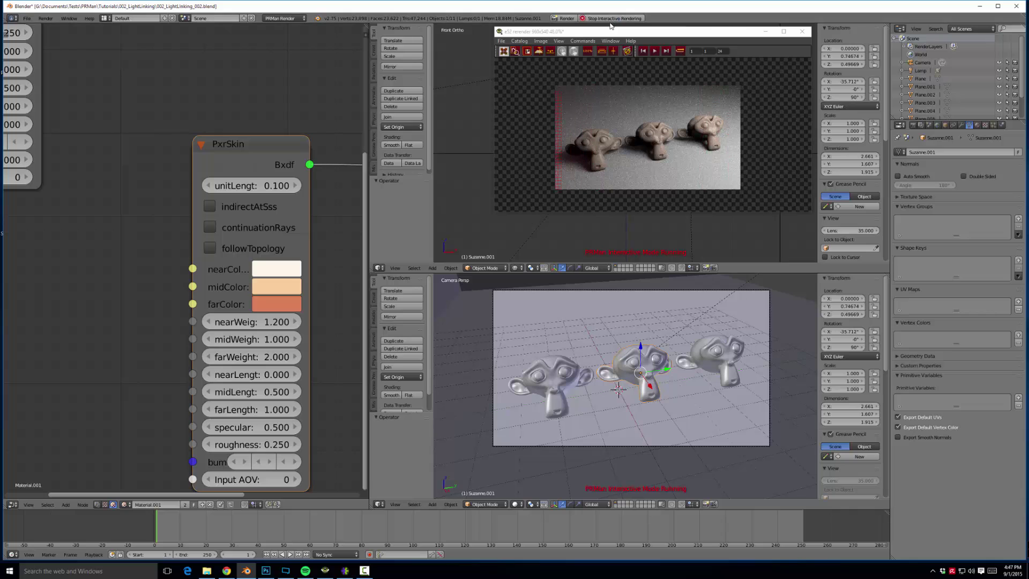
- Stop the interactive render, save the file, and switch to the front orthographic view
{"action": "left_click", "coordinate": [613, 19]}
{"action": "key", "text": "KP_5"}
{"action": "key", "text": "ctrl+s"}
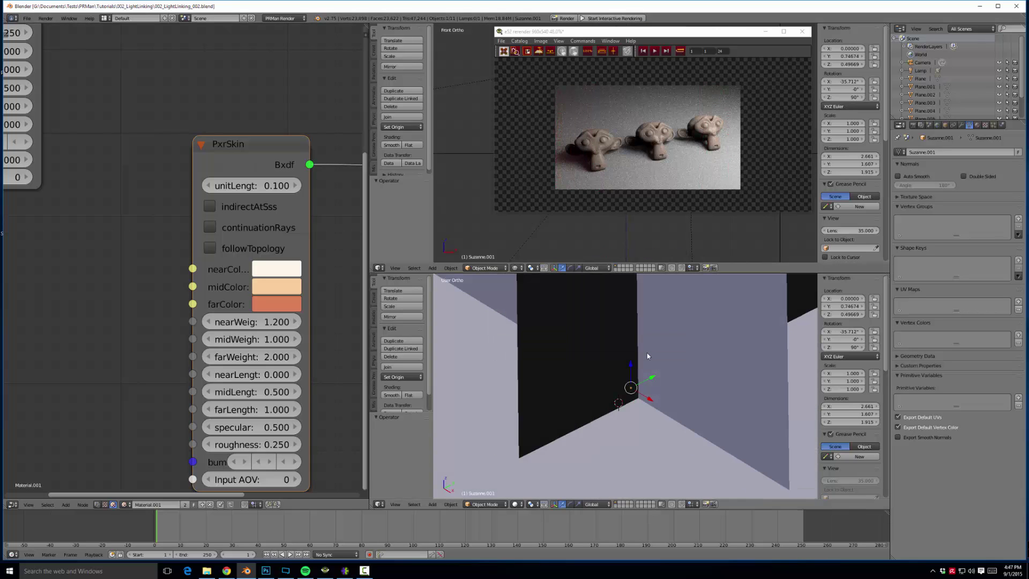
{"action": "key", "text": "KP_3"}
{"action": "key", "text": "KP_5"}
{"action": "key", "text": "KP_1"}
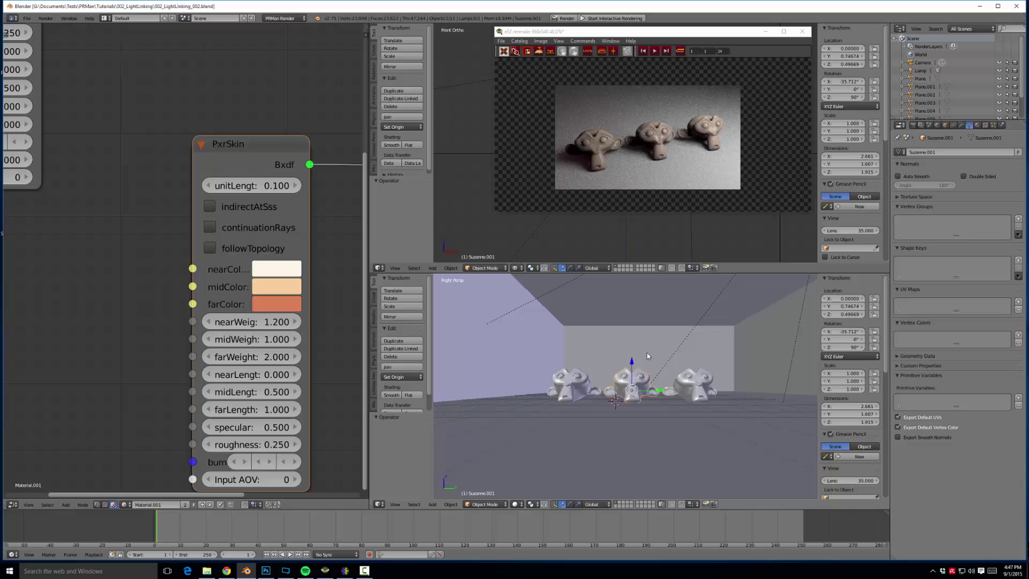
{"action": "scroll", "coordinate": [647, 355], "scroll_direction": "down", "scroll_amount": 2}
- Add an area lamp and rotate and move it above the monkeys, tilted about -69°
{"action": "key", "text": "shift+a"}
{"action": "mouse_move", "coordinate": [661, 359]}
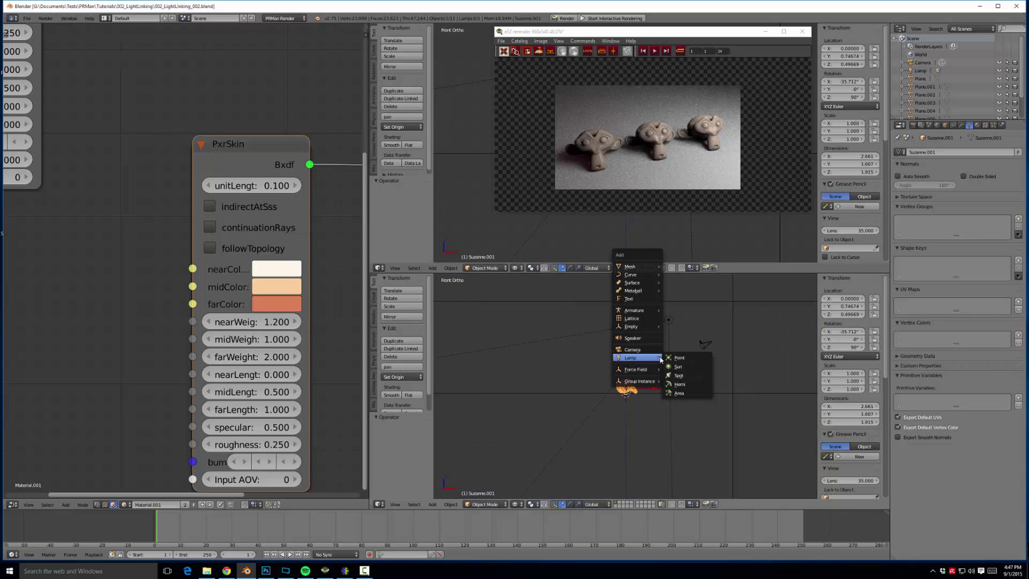
{"action": "left_click", "coordinate": [679, 392]}
{"action": "key", "text": "g"}
{"action": "left_click", "coordinate": [628, 381]}
{"action": "key", "text": "r"}
{"action": "left_click", "coordinate": [702, 336]}
{"action": "key", "text": "g"}
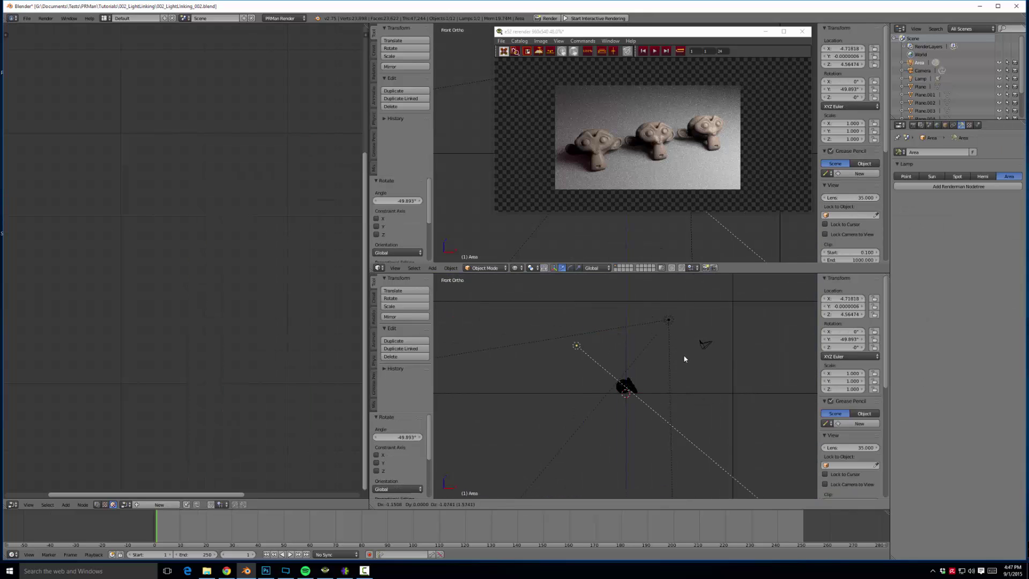
{"action": "left_click", "coordinate": [667, 364]}
{"action": "key", "text": "r"}
{"action": "left_click", "coordinate": [703, 346]}
{"action": "key", "text": "g"}
{"action": "left_click", "coordinate": [721, 358]}
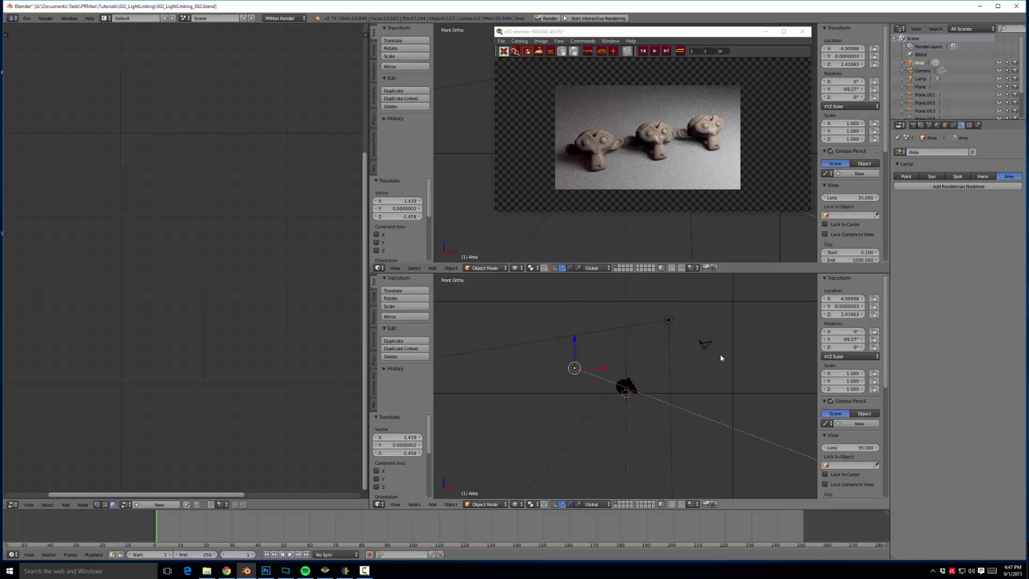
- Shift the lamp along Y from the top view, save, and add a RenderMan nodetree
{"action": "key", "text": "KP_7"}
{"action": "key", "text": "g"}
{"action": "key", "text": "y"}
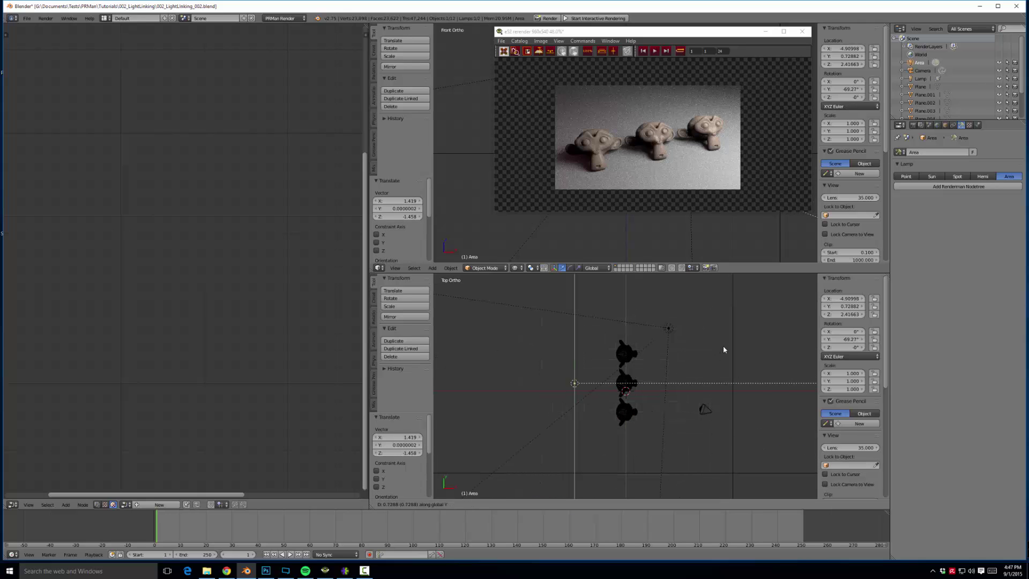
{"action": "left_click", "coordinate": [724, 349]}
{"action": "key", "text": "KP_1"}
{"action": "key", "text": "r"}
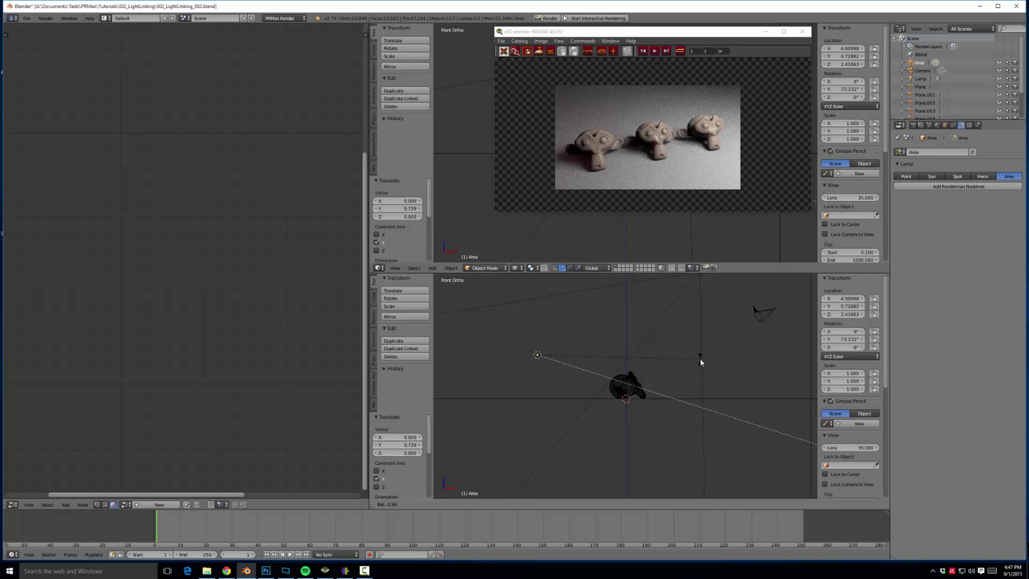
{"action": "key", "text": "Escape"}
{"action": "key", "text": "g"}
{"action": "left_click", "coordinate": [710, 360]}
{"action": "key", "text": "ctrl+s"}
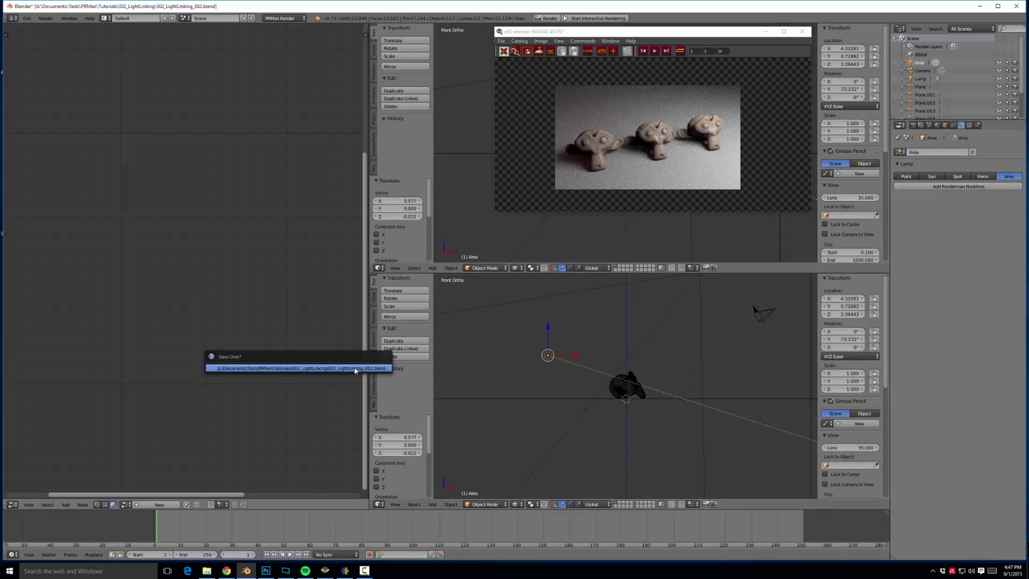
{"action": "left_click", "coordinate": [355, 369]}
{"action": "left_click", "coordinate": [944, 187]}
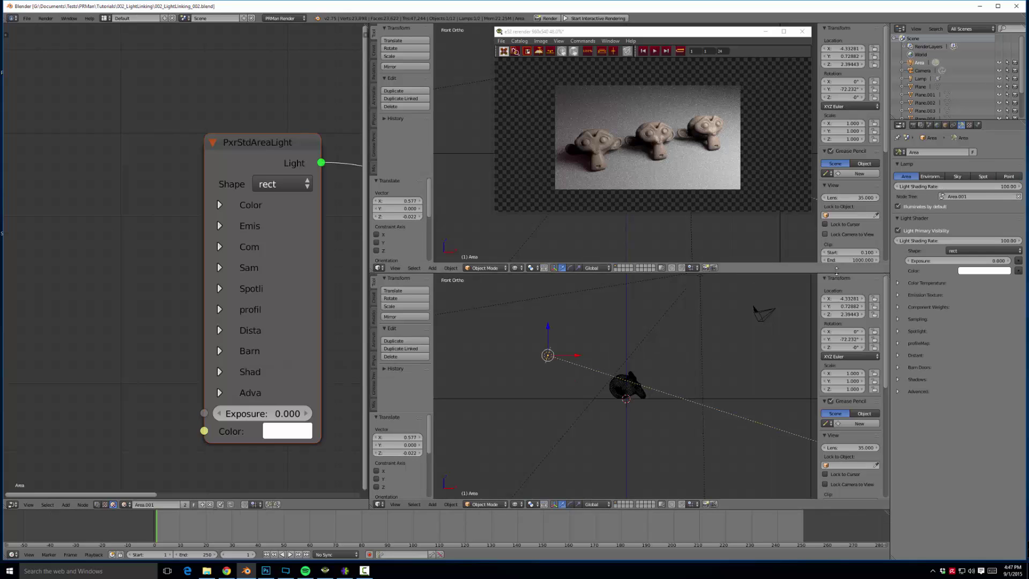
- Set the area light's exposure to 6 and save the file
{"action": "left_click", "coordinate": [957, 261]}
{"action": "type", "text": "6"}
{"action": "key", "text": "Return"}
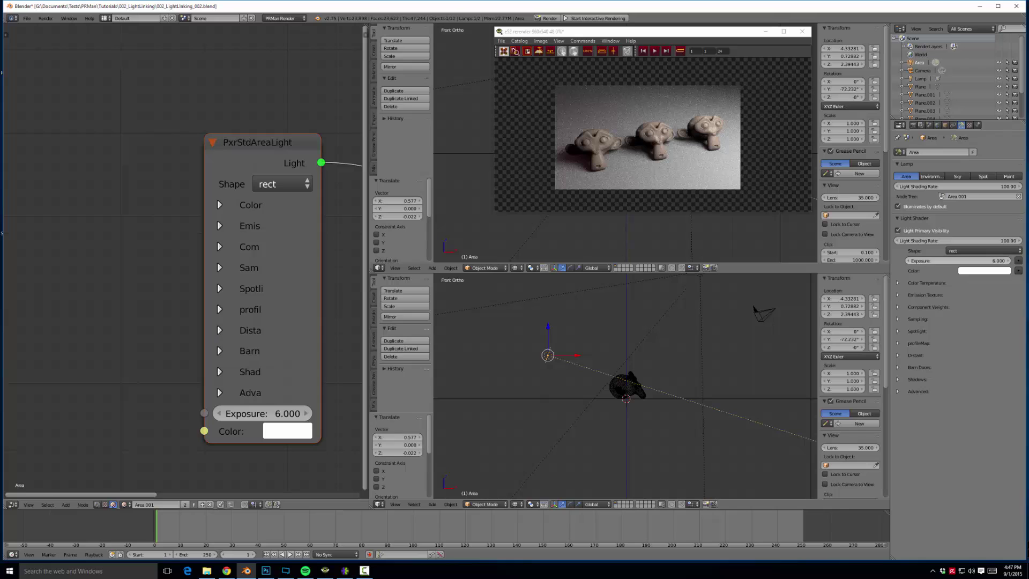
{"action": "key", "text": "ctrl+s"}
{"action": "left_click", "coordinate": [595, 368]}
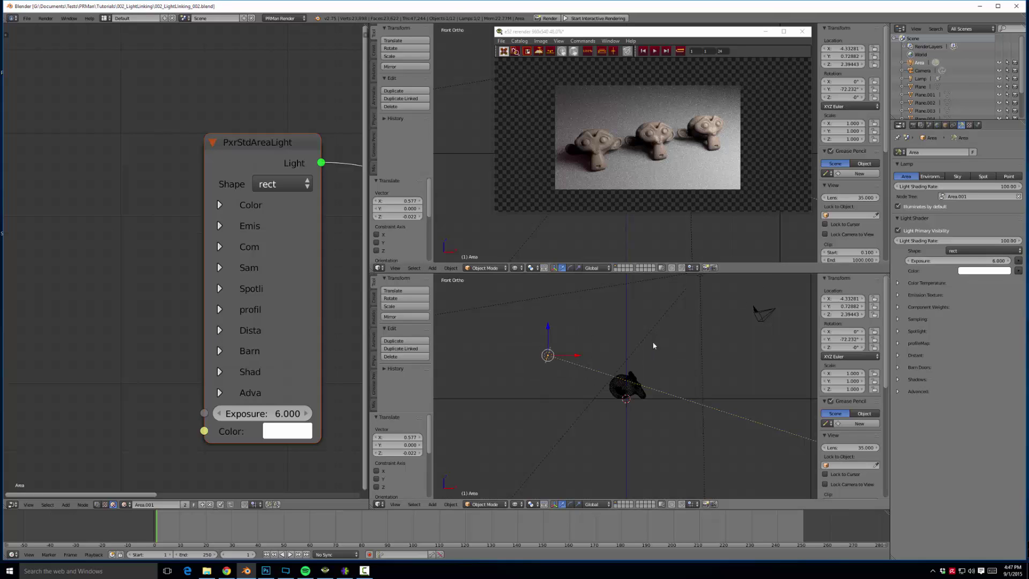
- Preview an interactive RenderMan render through the camera, then stop it
{"action": "key", "text": "KP_0"}
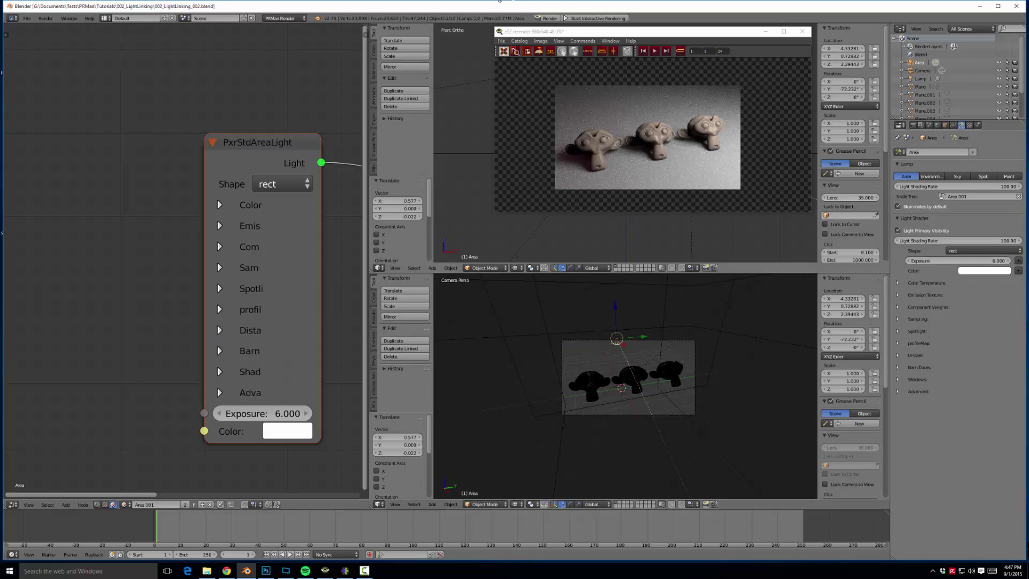
{"action": "left_click", "coordinate": [607, 19]}
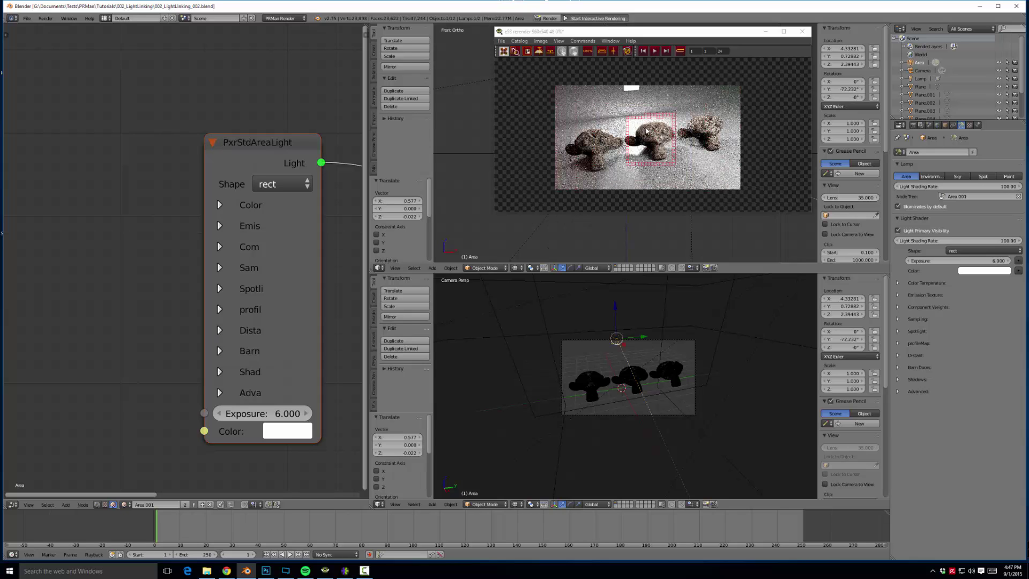
{"action": "scroll", "coordinate": [629, 155], "scroll_direction": "up", "scroll_amount": 2}
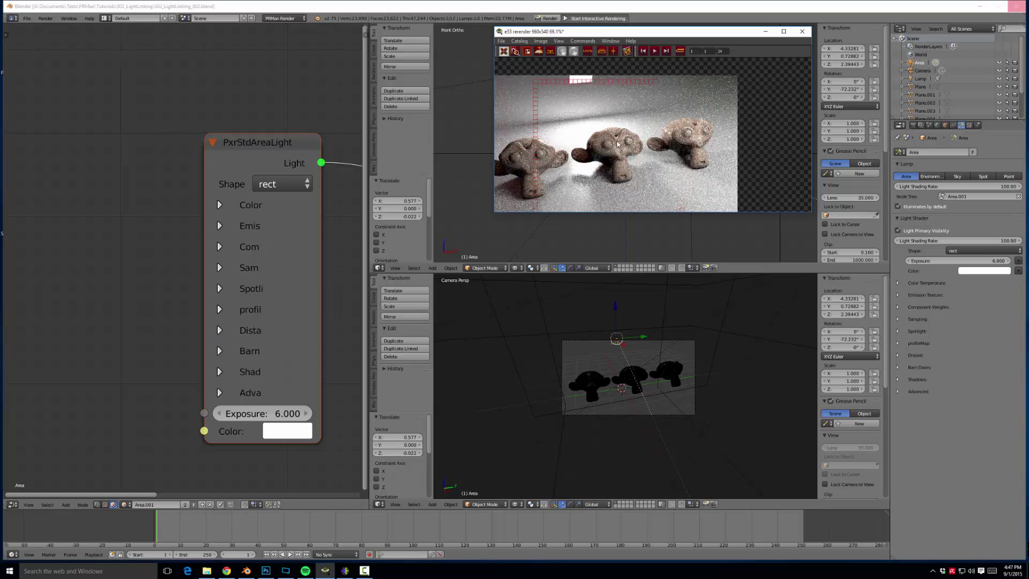
{"action": "scroll", "coordinate": [603, 162], "scroll_direction": "down", "scroll_amount": 4}
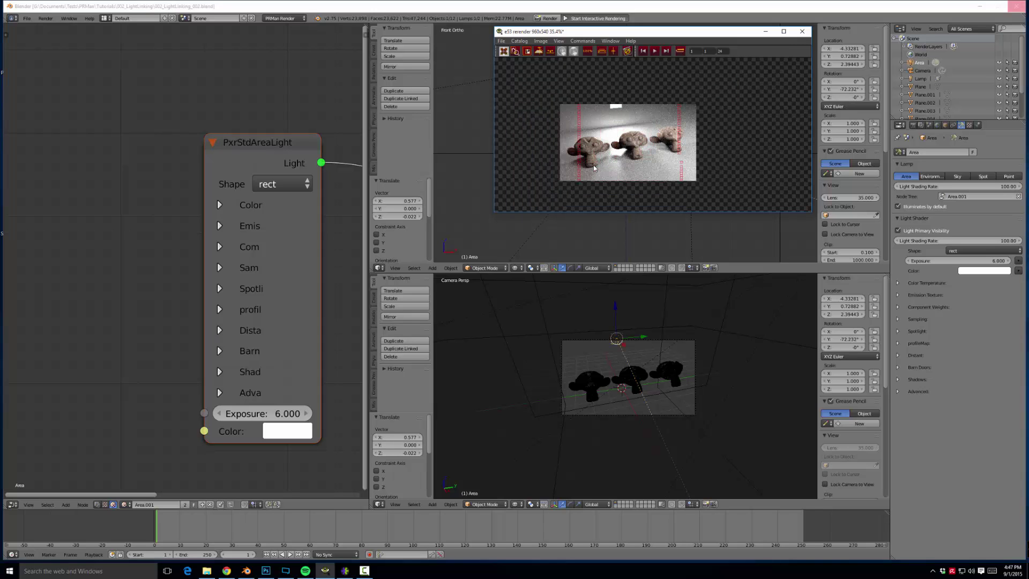
{"action": "scroll", "coordinate": [659, 132], "scroll_direction": "up", "scroll_amount": 2}
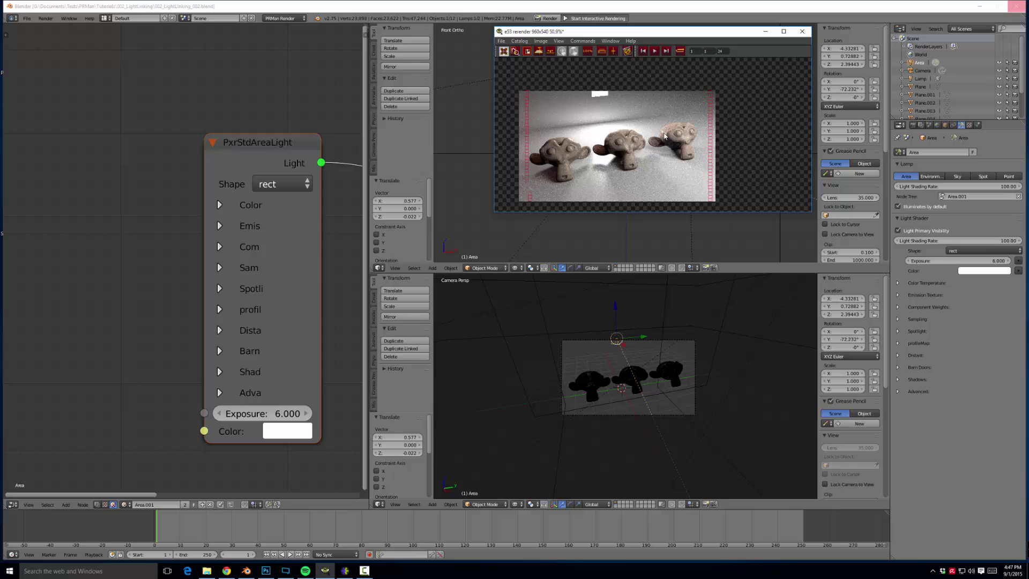
{"action": "middle_click_drag", "start_coordinate": [660, 133], "coordinate": [679, 130]}
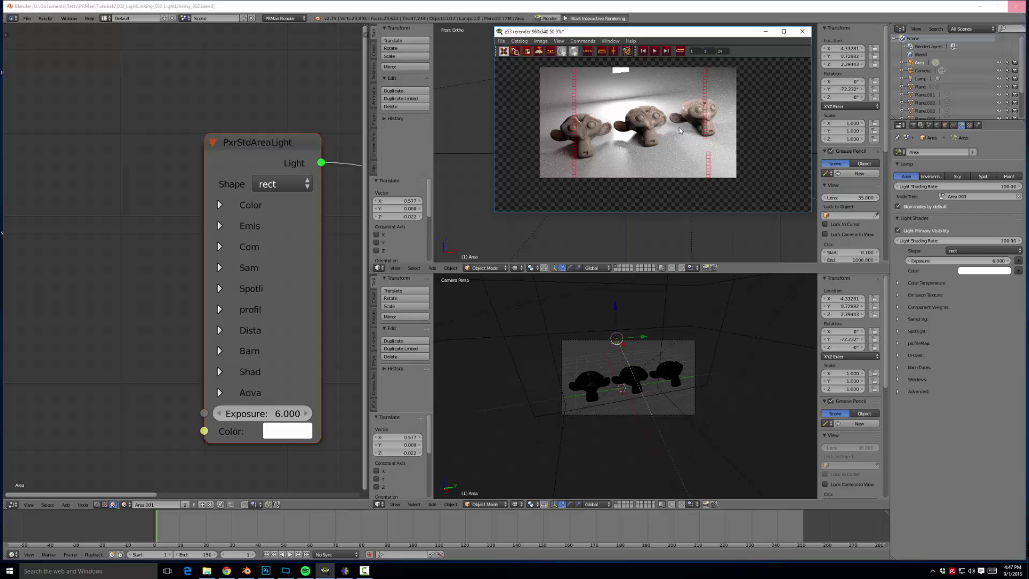
{"action": "left_click", "coordinate": [578, 18]}
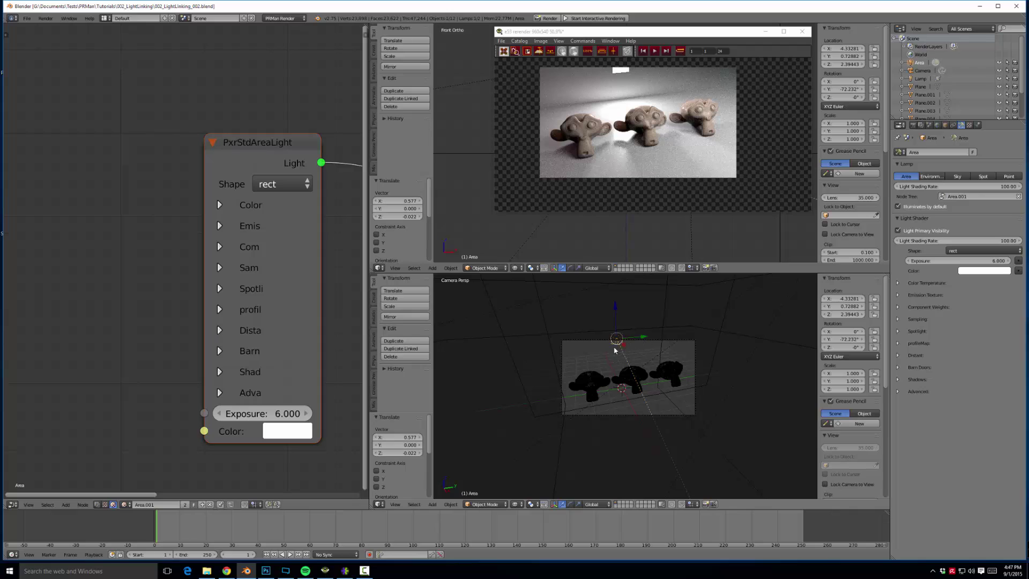
- Turn off the area light's default illumination and select the middle monkey's object settings
{"action": "key", "text": "a"}
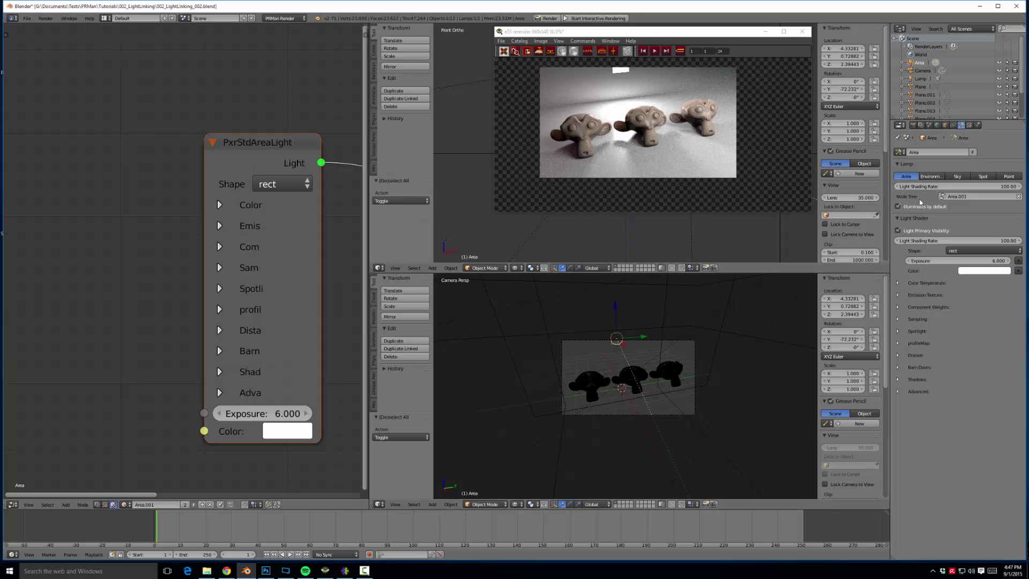
{"action": "left_click", "coordinate": [899, 207]}
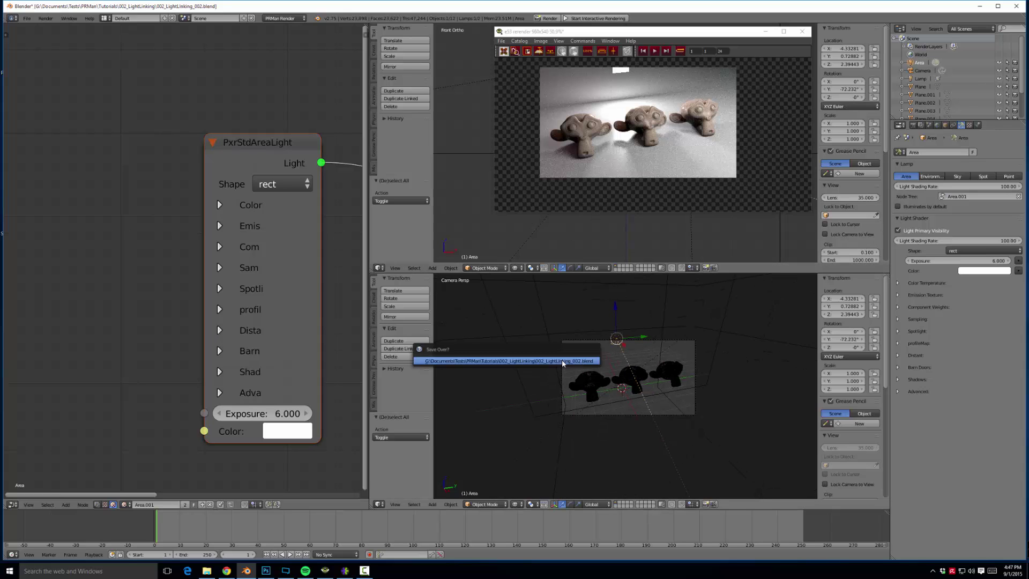
{"action": "right_click", "coordinate": [625, 381]}
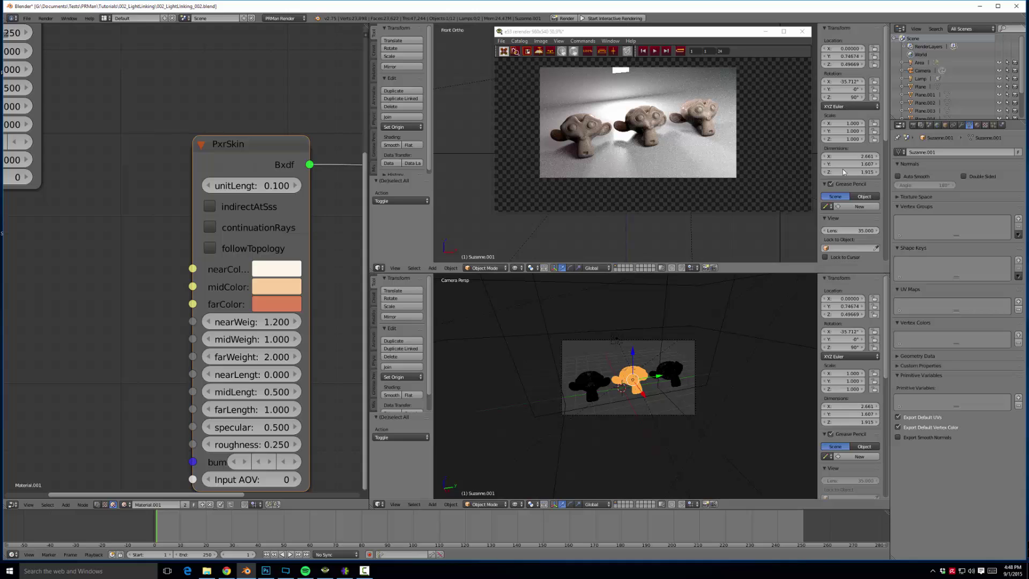
{"action": "left_click", "coordinate": [946, 125]}
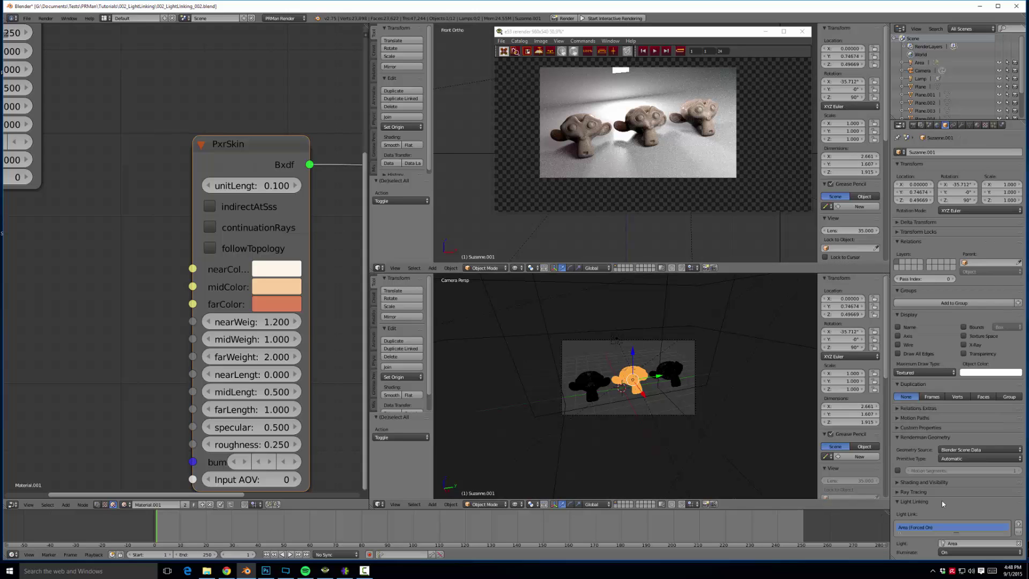
- Replace the monkey's light link with one to Area, Illuminate set to On
{"action": "left_click", "coordinate": [1018, 532]}
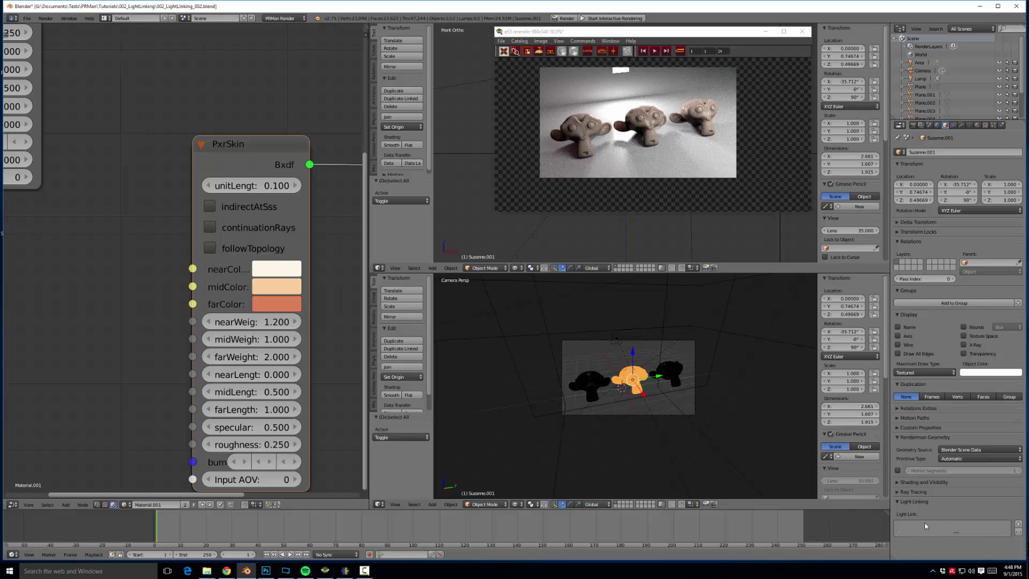
{"action": "left_click", "coordinate": [1018, 523]}
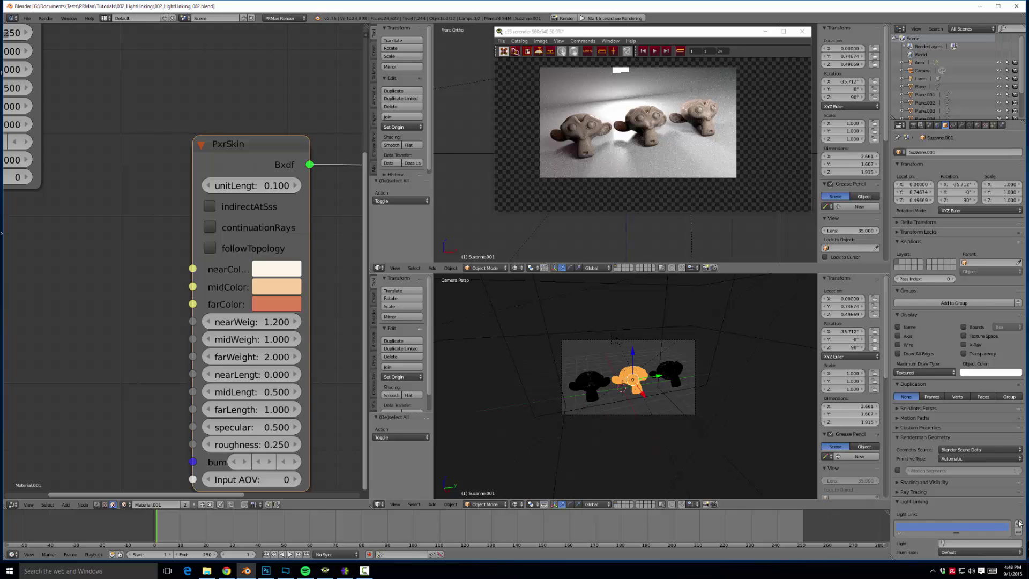
{"action": "left_click_drag", "start_coordinate": [1018, 507], "coordinate": [984, 272]}
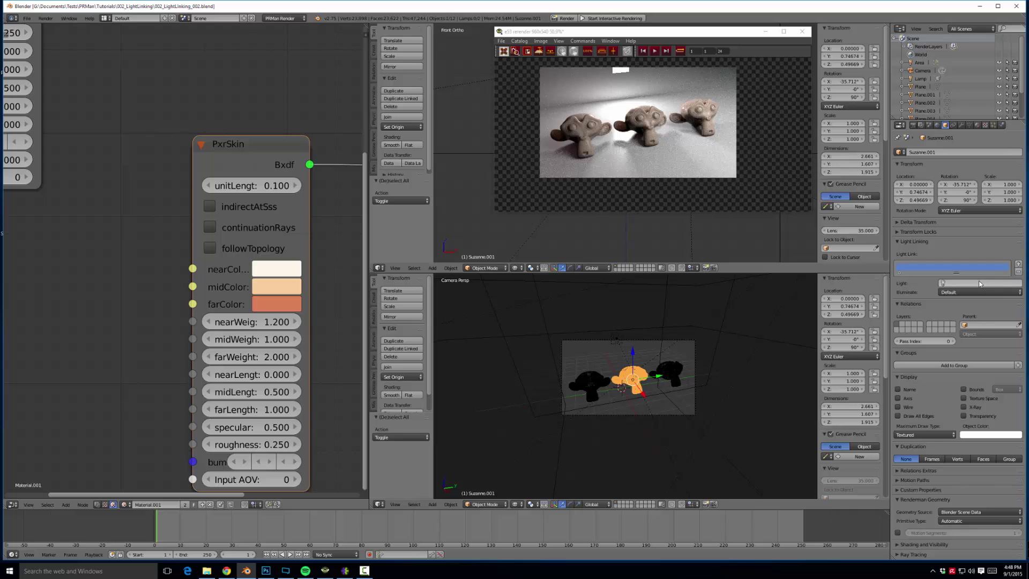
{"action": "left_click", "coordinate": [979, 283]}
{"action": "left_click", "coordinate": [942, 295]}
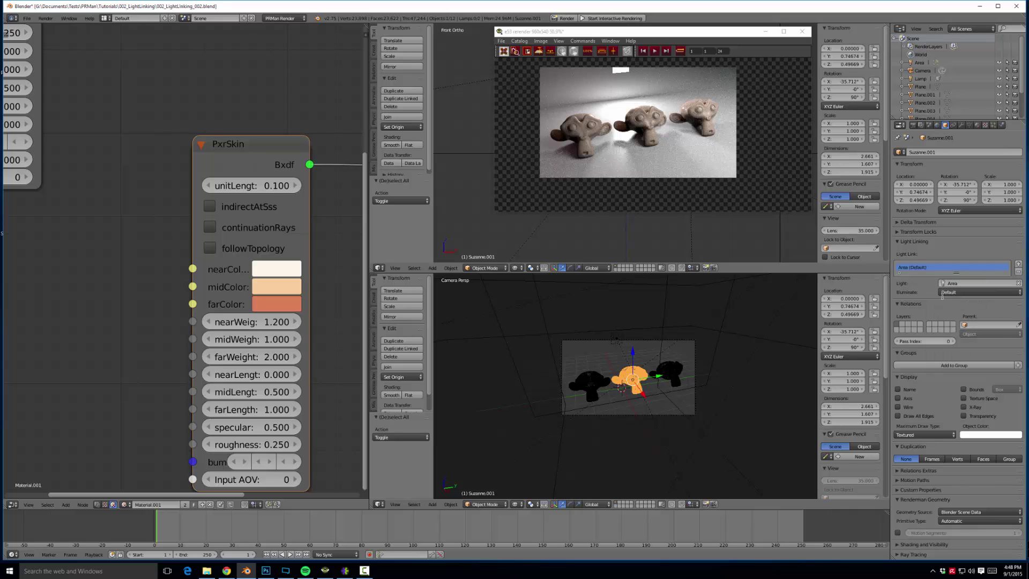
{"action": "left_click", "coordinate": [948, 293]}
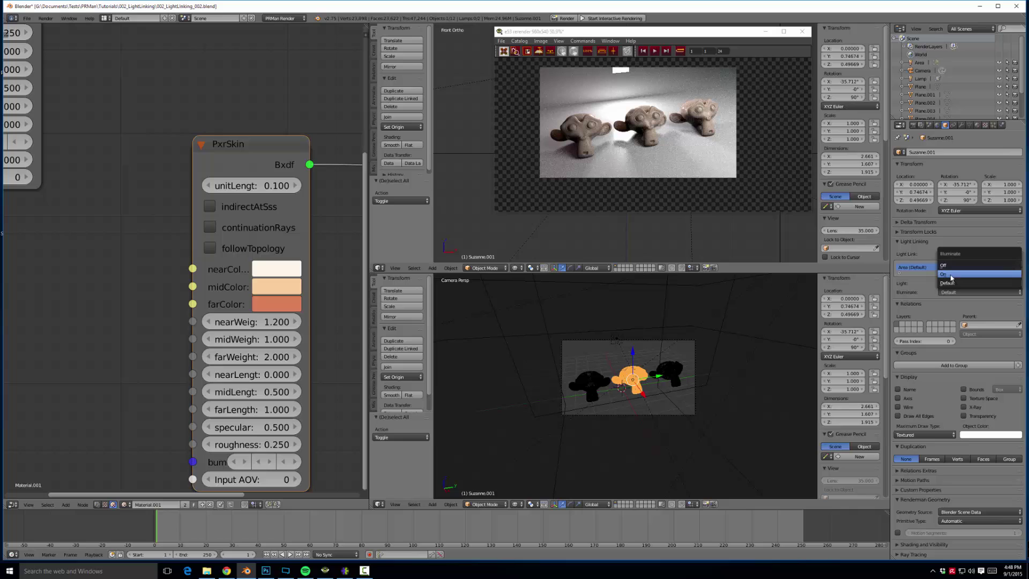
{"action": "left_click", "coordinate": [952, 275]}
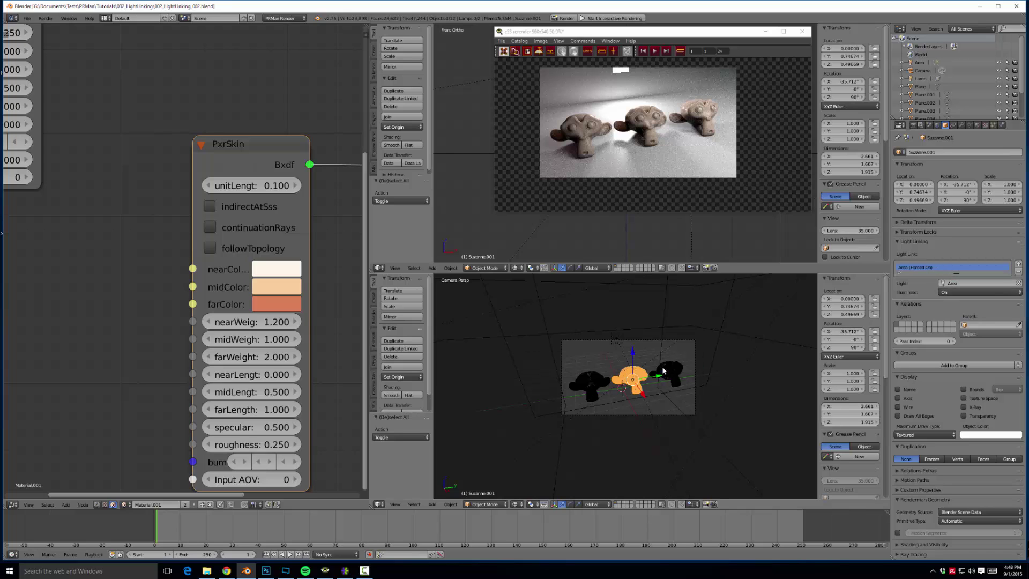
{"action": "right_click", "coordinate": [609, 339]}
- Select the Area light and launch an interactive RenderMan render of the scene
{"action": "right_click", "coordinate": [605, 346]}
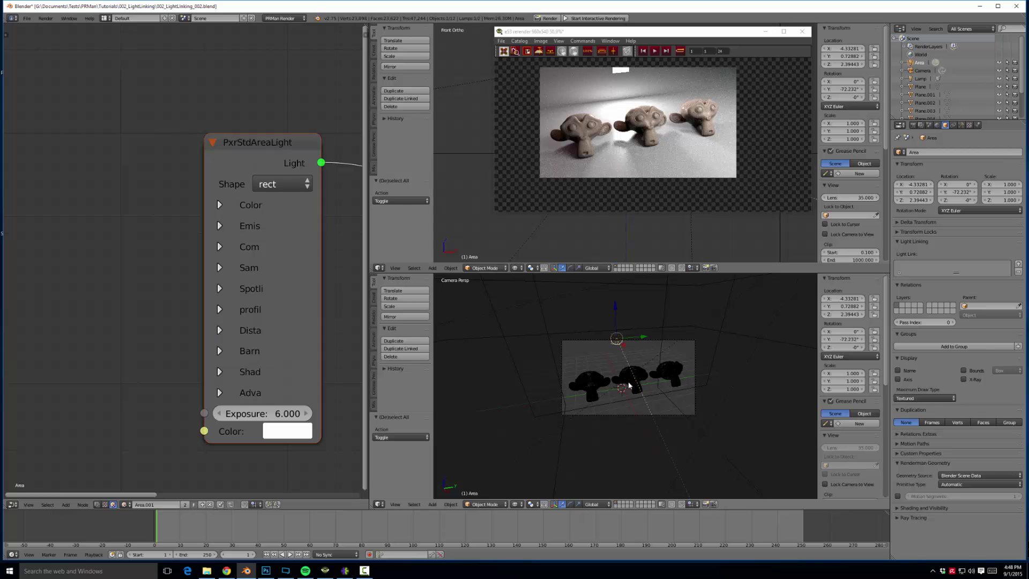
{"action": "scroll", "coordinate": [629, 383], "scroll_direction": "up", "scroll_amount": 5}
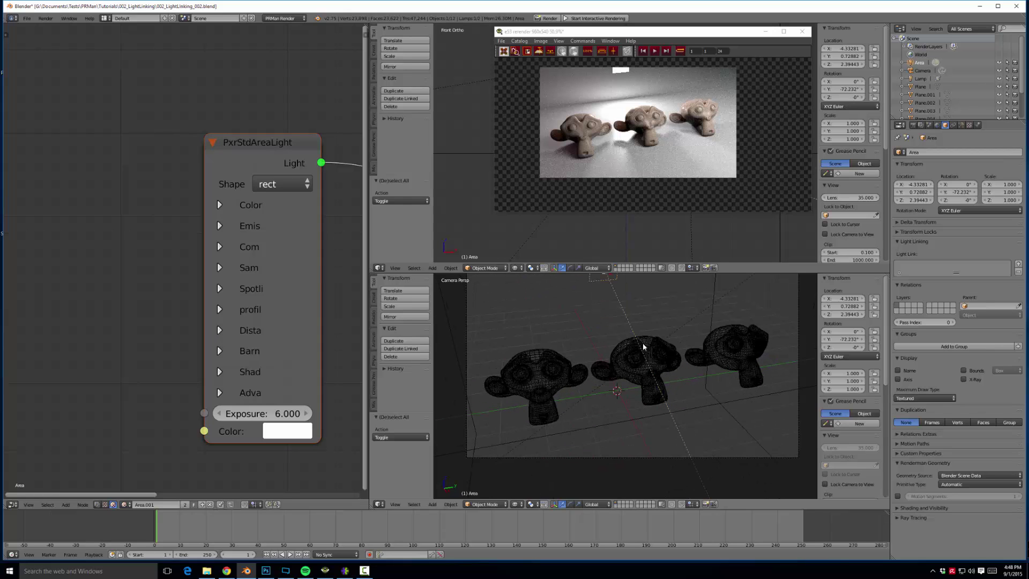
{"action": "scroll", "coordinate": [642, 343], "scroll_direction": "down", "scroll_amount": 2}
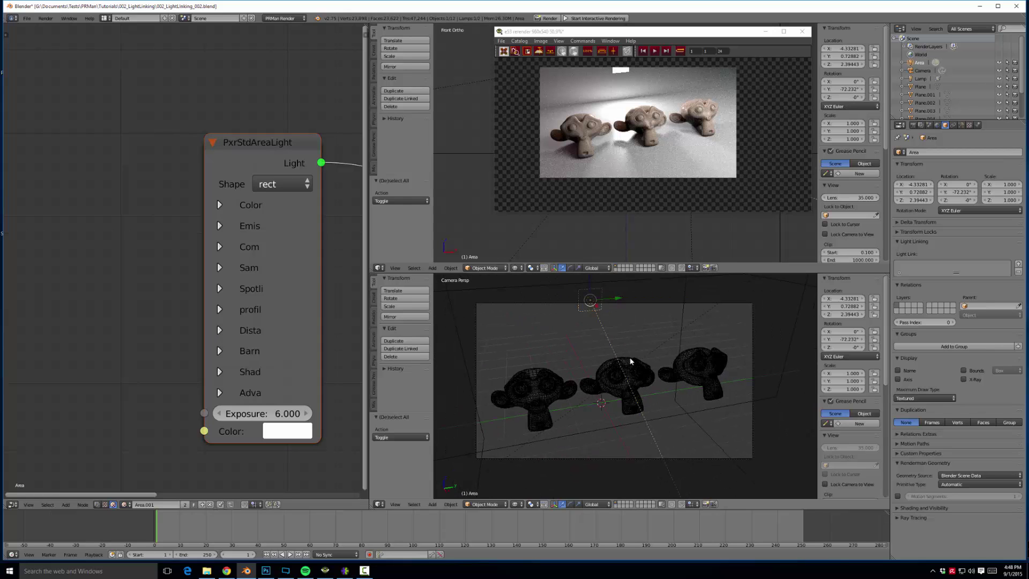
{"action": "left_click", "coordinate": [573, 19]}
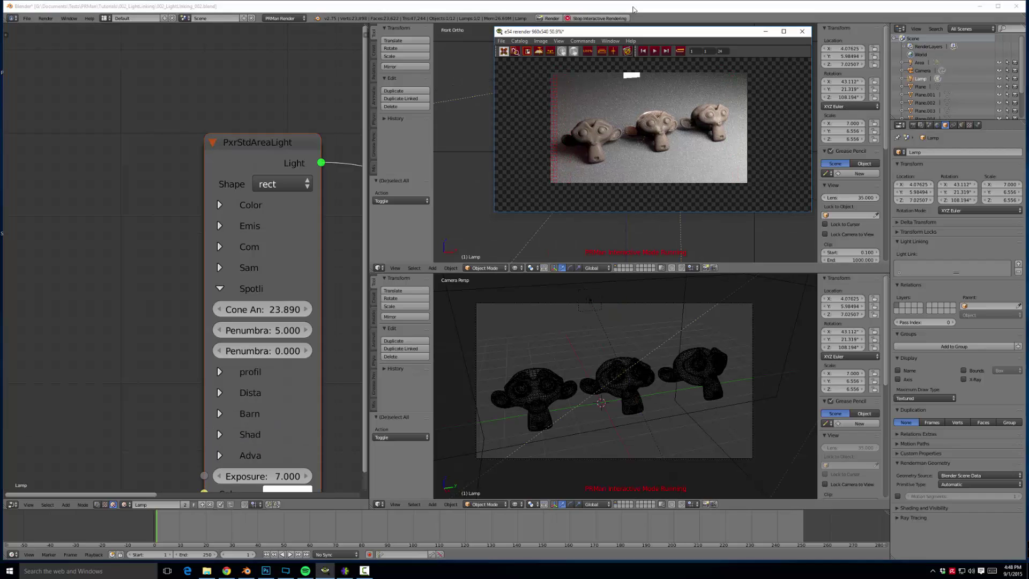
- Scale the area light up to 4.441
{"action": "left_click", "coordinate": [598, 306]}
{"action": "right_click", "coordinate": [589, 306]}
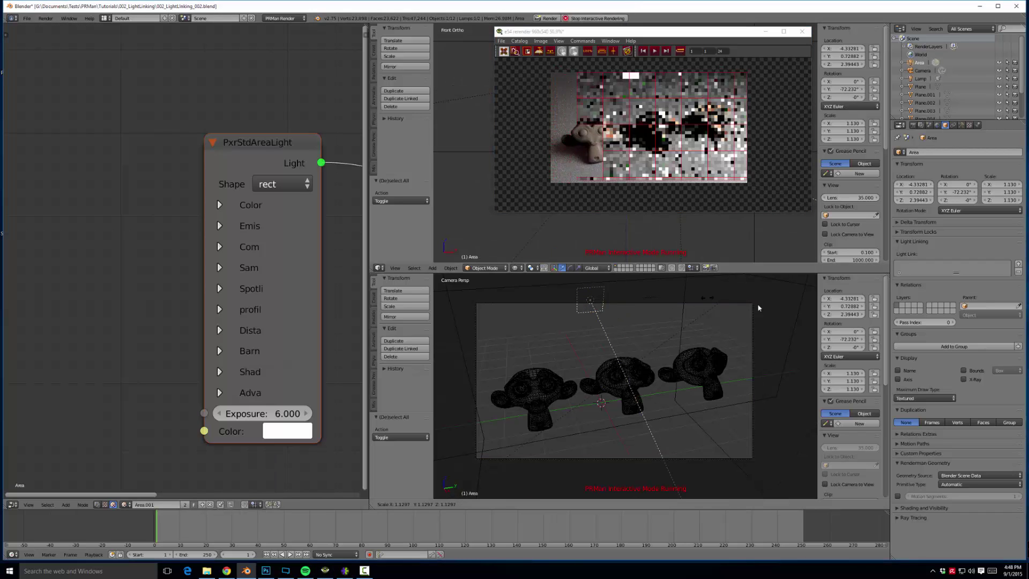
{"action": "key", "text": "s"}
{"action": "left_click", "coordinate": [616, 340]}
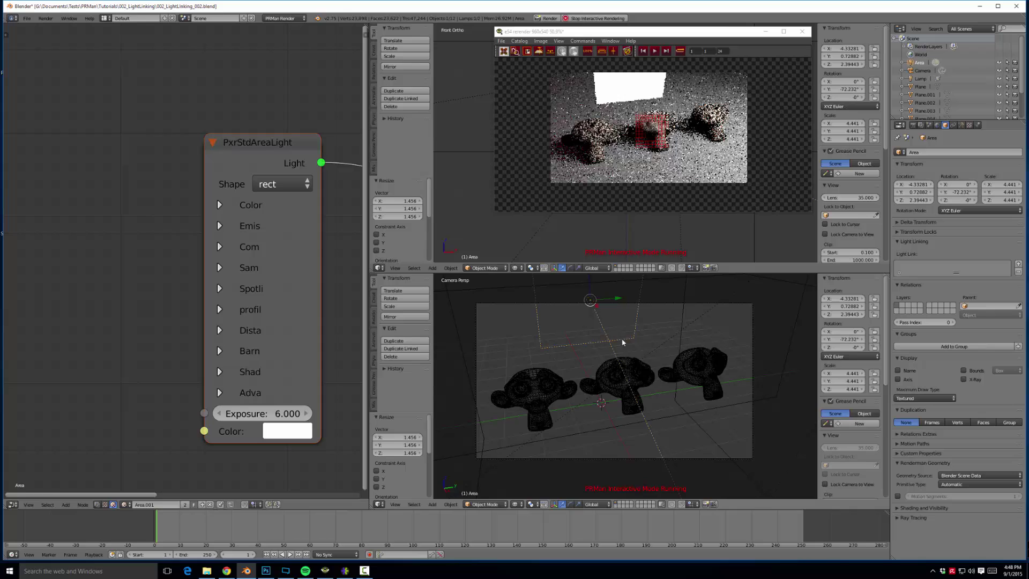
- Raise the area light's exposure to 8 in the Lamp settings
{"action": "left_click", "coordinate": [962, 125]}
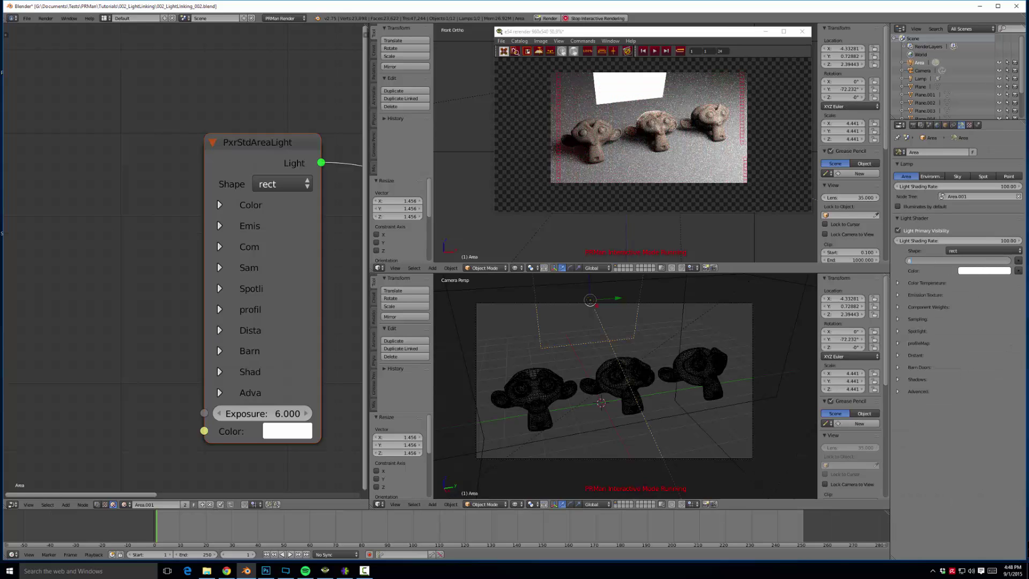
{"action": "type", "text": "8"}
{"action": "key", "text": "Return"}
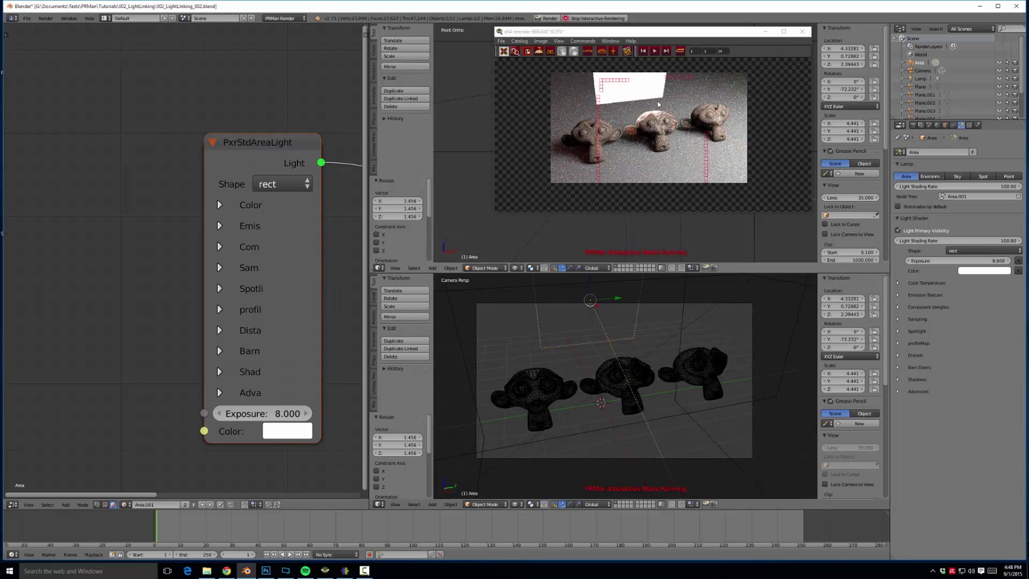
{"action": "scroll", "coordinate": [658, 104], "scroll_direction": "up", "scroll_amount": 4}
{"action": "scroll", "coordinate": [673, 133], "scroll_direction": "down", "scroll_amount": 3}
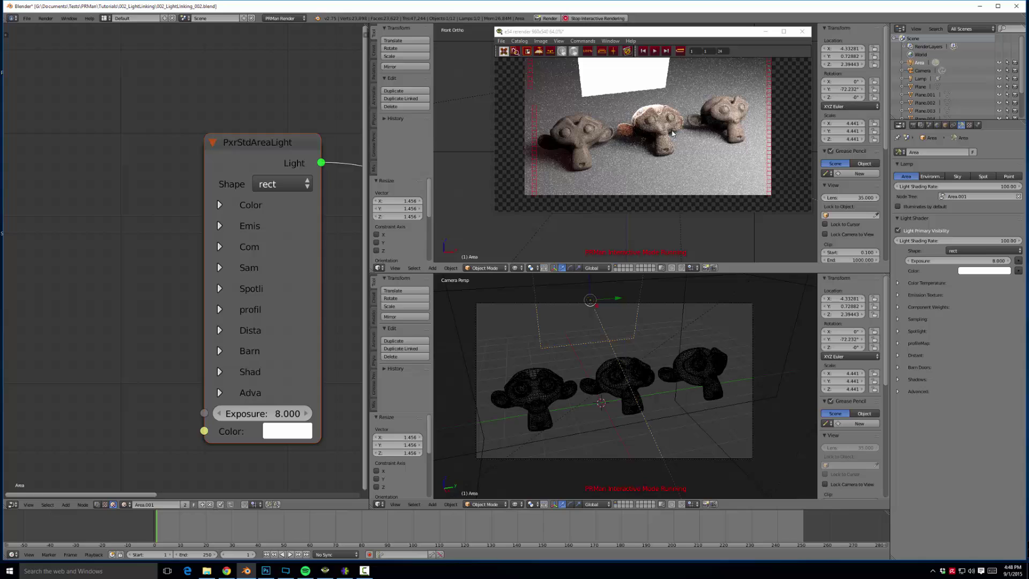
{"action": "scroll", "coordinate": [641, 138], "scroll_direction": "down", "scroll_amount": 1}
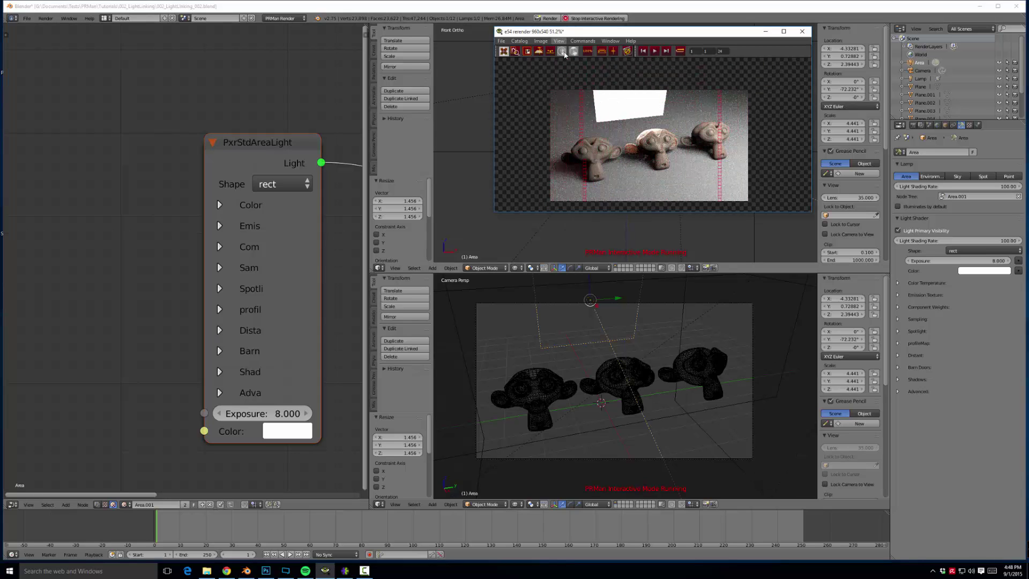
- Stop and restart the interactive render to show the rim-lit center monkey
{"action": "left_click", "coordinate": [581, 20]}
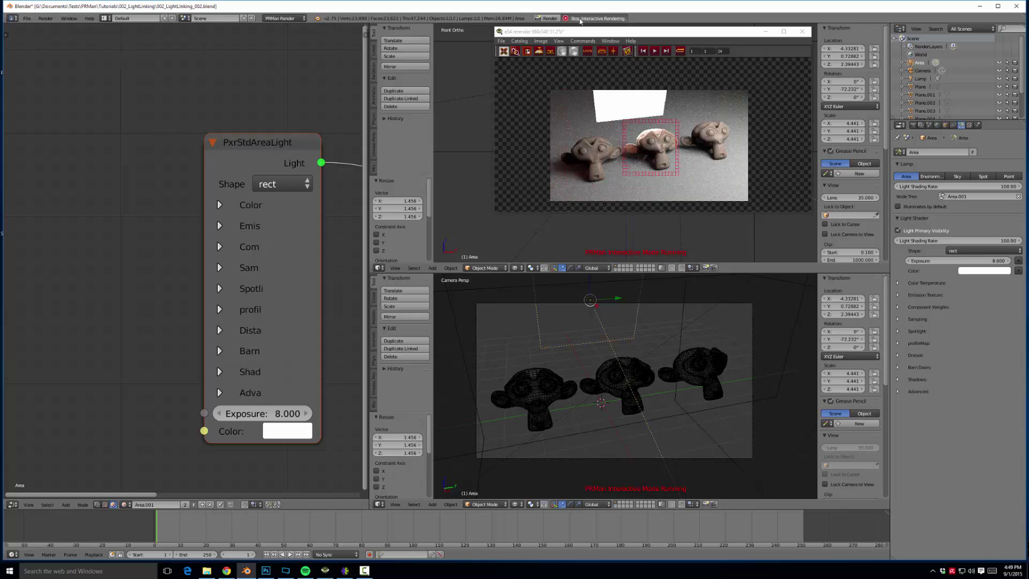
{"action": "left_click", "coordinate": [574, 18]}
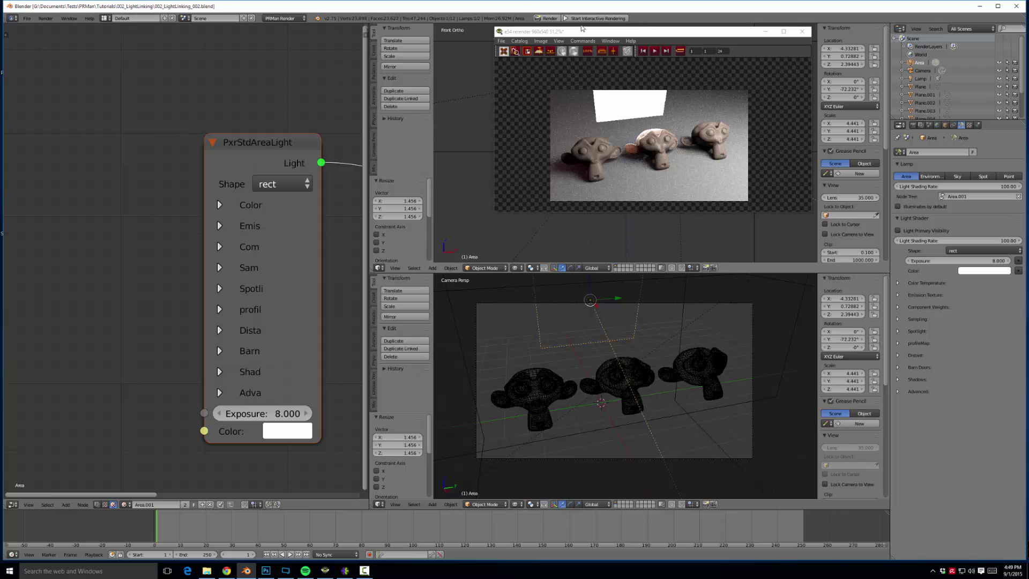
{"action": "left_click", "coordinate": [583, 20]}
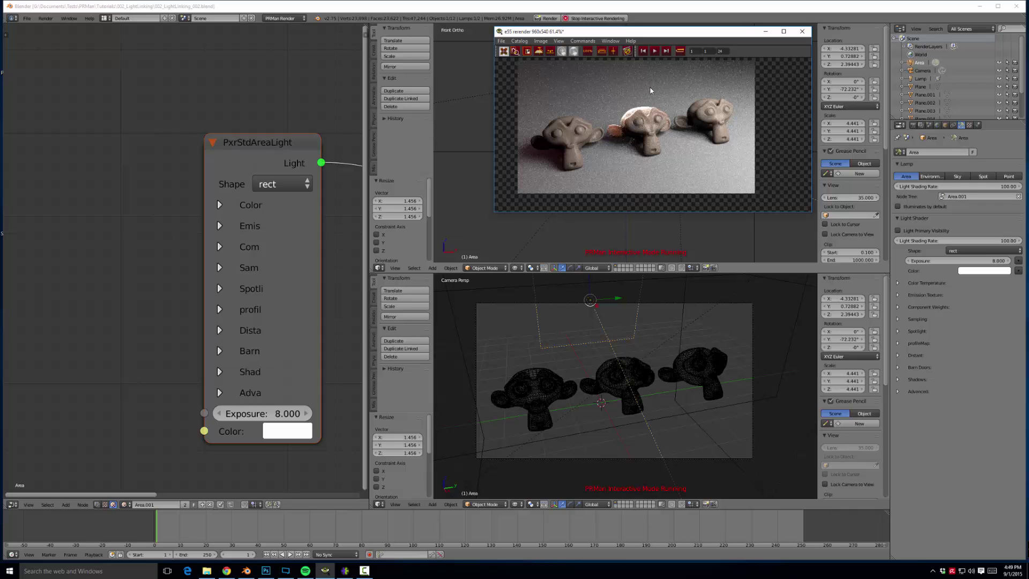
{"action": "scroll", "coordinate": [647, 119], "scroll_direction": "up", "scroll_amount": 5}
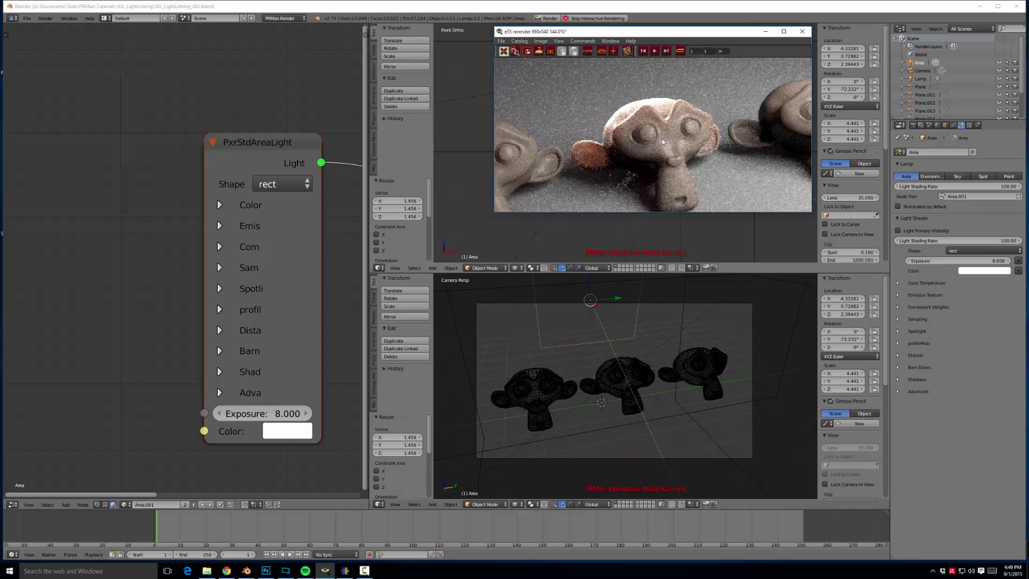
{"action": "middle_click_drag", "start_coordinate": [655, 140], "coordinate": [651, 122]}
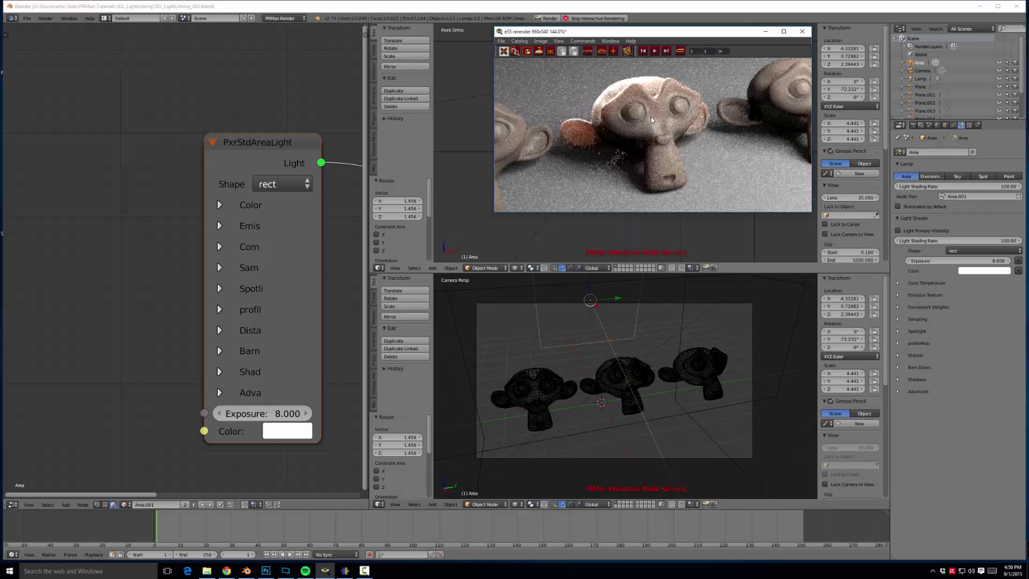
{"action": "scroll", "coordinate": [651, 117], "scroll_direction": "down", "scroll_amount": 6}
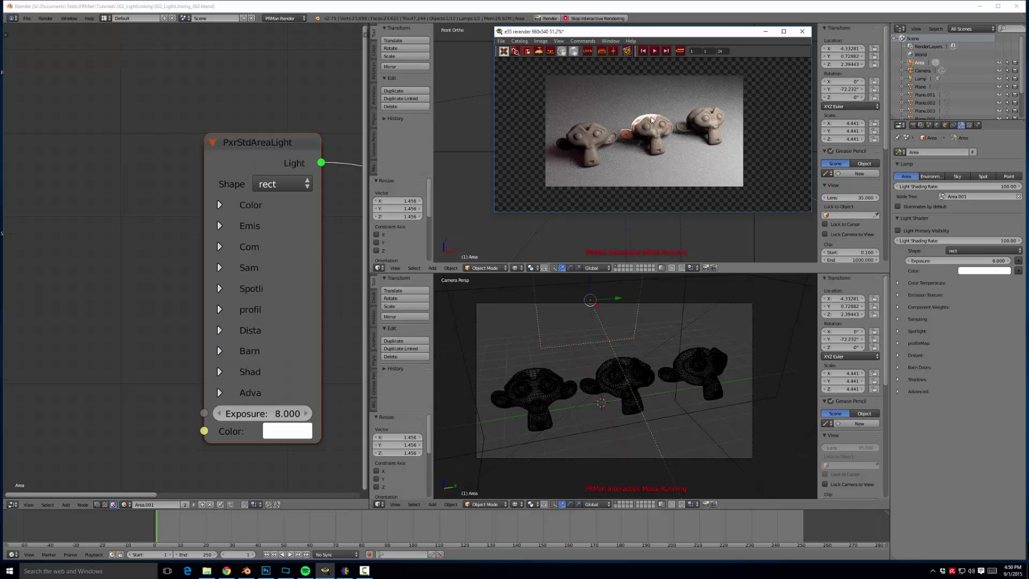
{"action": "scroll", "coordinate": [651, 119], "scroll_direction": "up", "scroll_amount": 3}
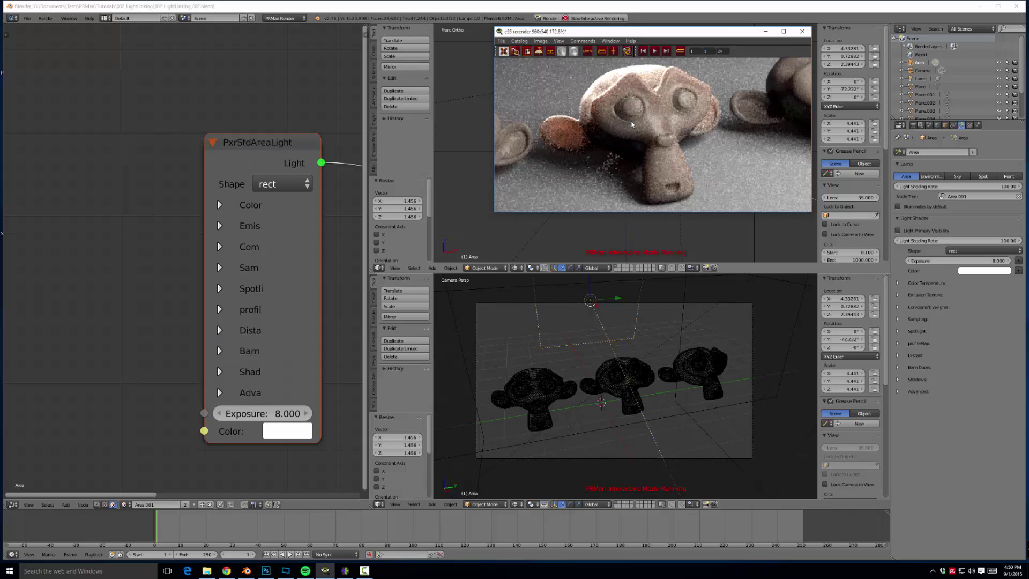
{"action": "scroll", "coordinate": [633, 119], "scroll_direction": "down", "scroll_amount": 5}
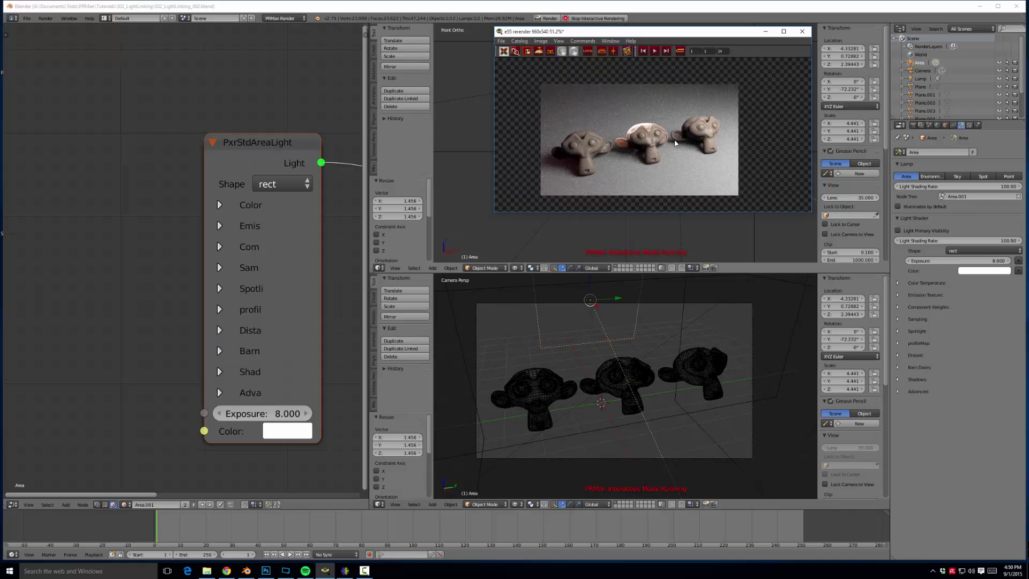
{"action": "scroll", "coordinate": [676, 143], "scroll_direction": "up", "scroll_amount": 1}
{"action": "middle_click_drag", "start_coordinate": [676, 144], "coordinate": [693, 131]}
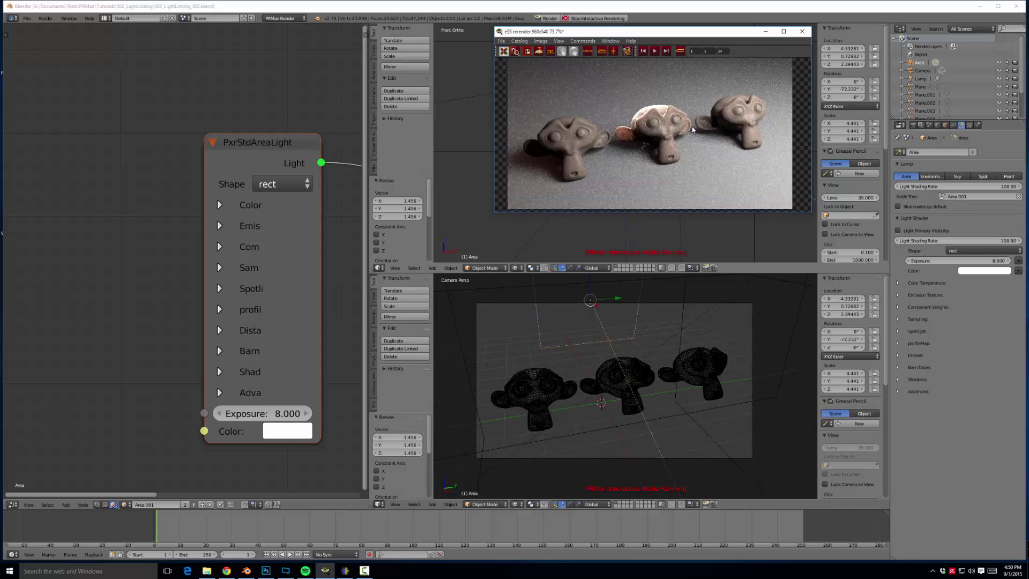
{"action": "scroll", "coordinate": [699, 129], "scroll_direction": "up", "scroll_amount": 1}
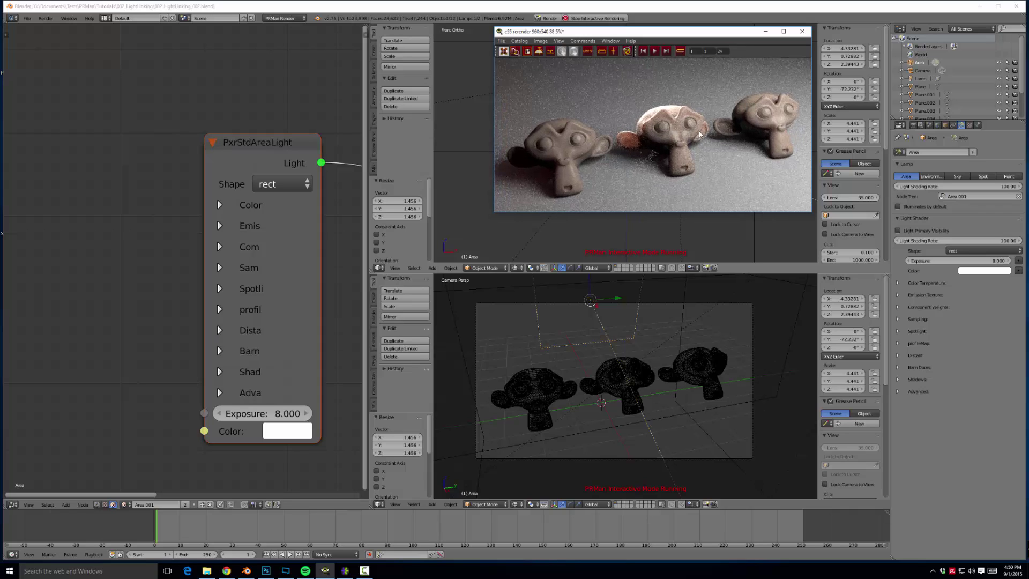